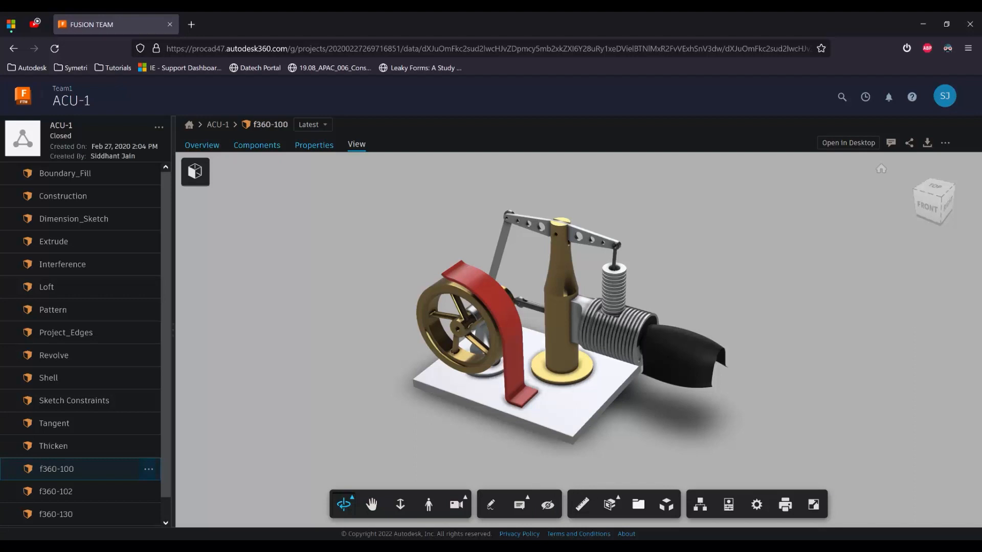
Review the f360-100 design's overview, components and properties, and return to its 3D view.
left_click(202, 145)
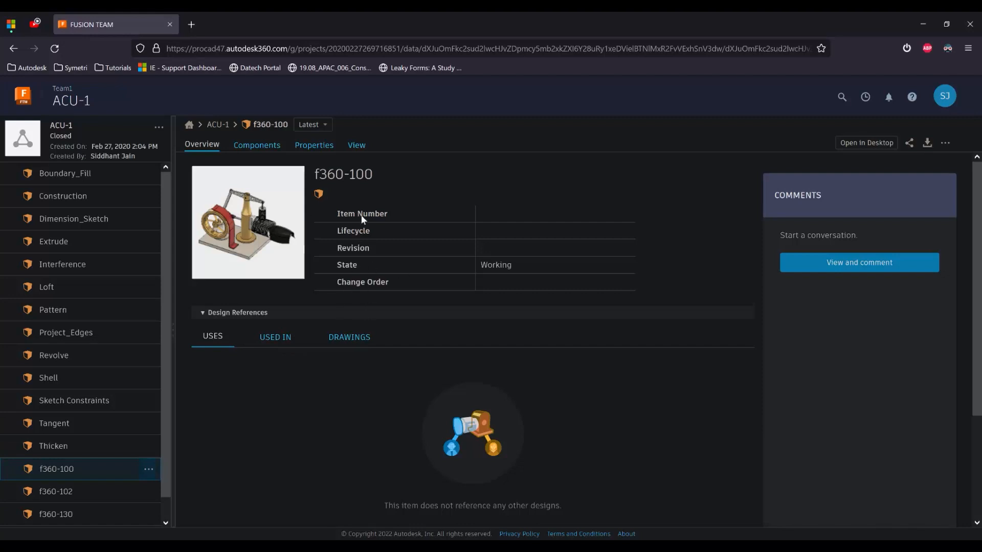
left_click(267, 148)
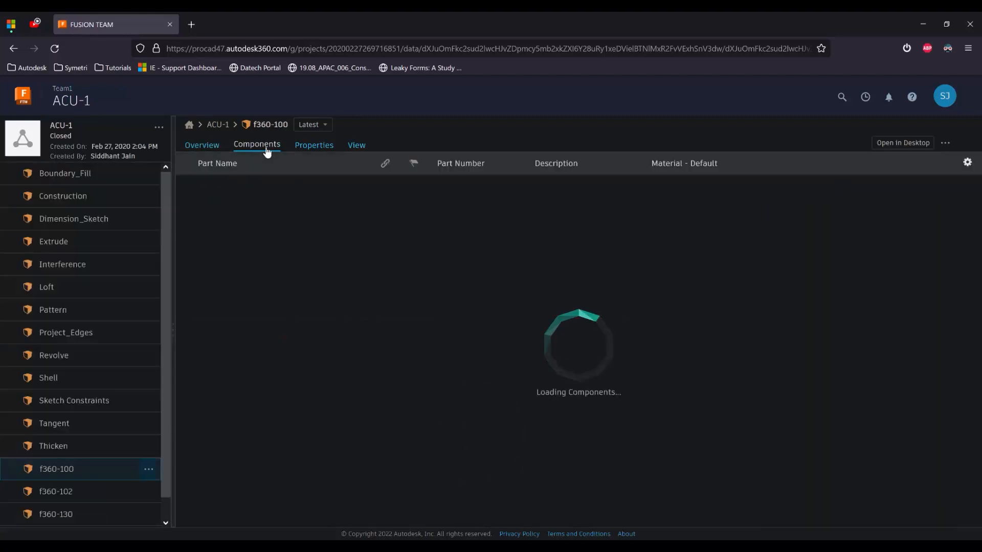
left_click(308, 149)
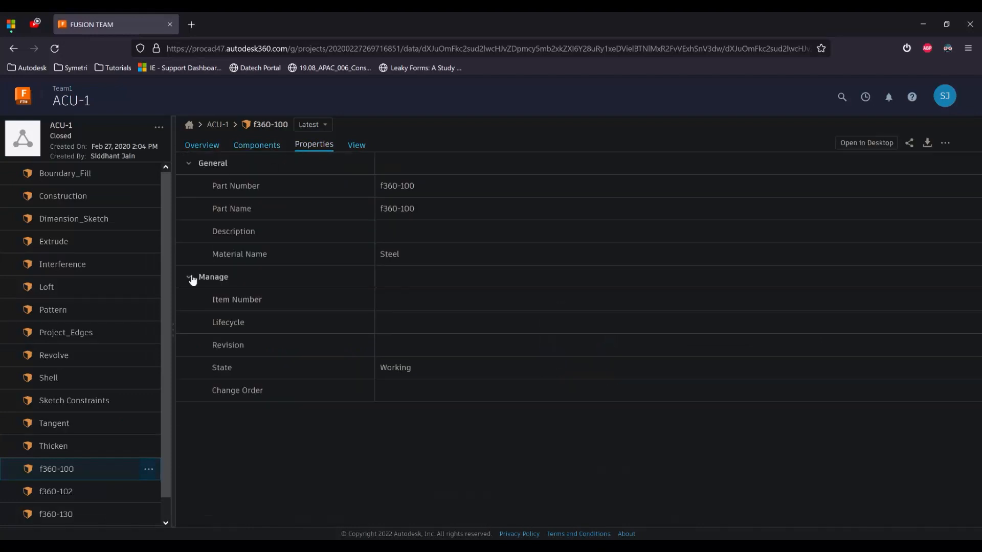
left_click(359, 147)
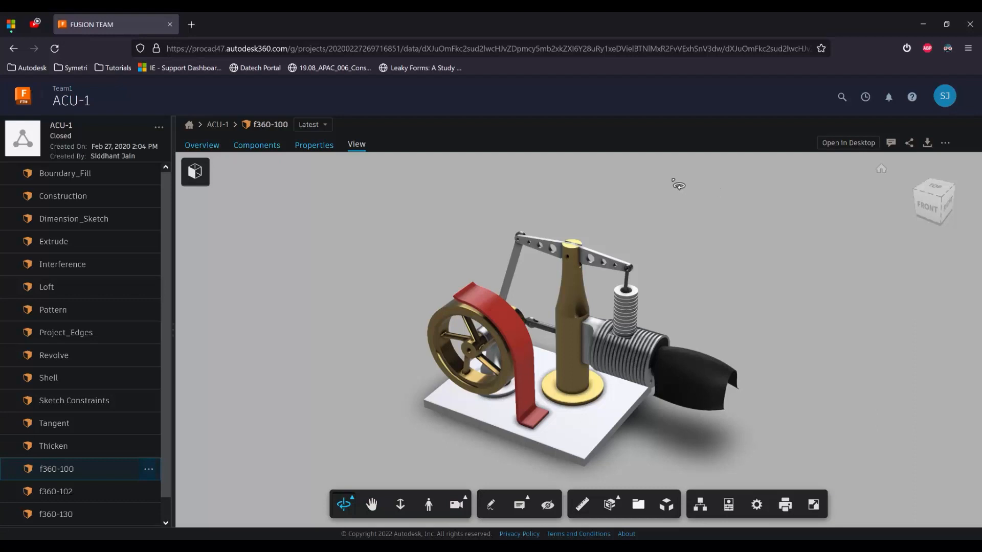
Examine the design's comments and the form for a new comment, discarding the empty draft.
left_click(892, 143)
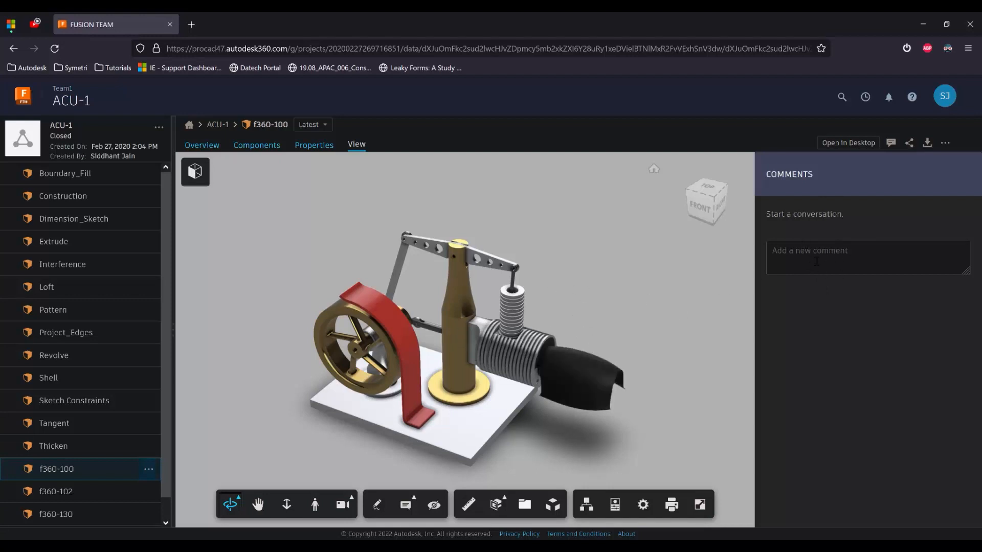
left_click(787, 258)
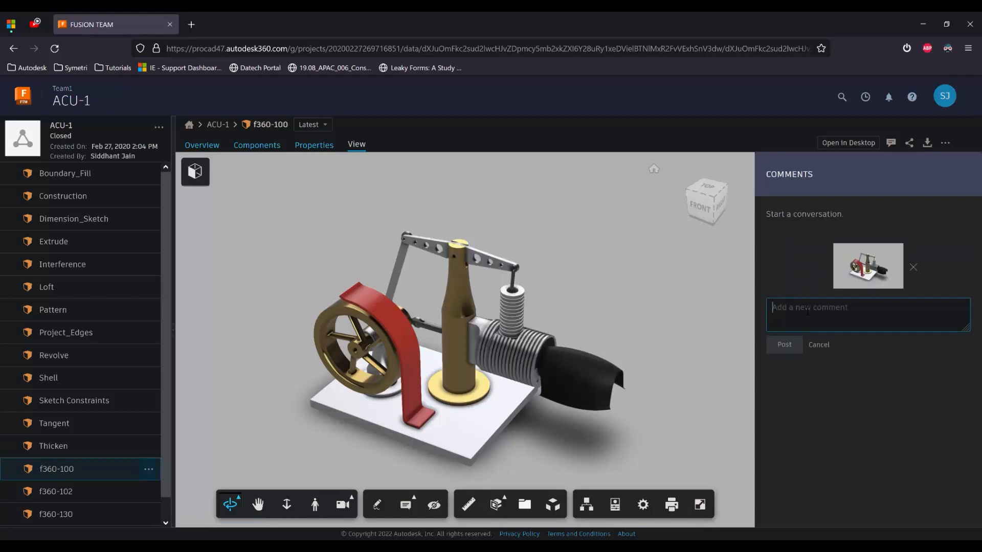
left_click(820, 346)
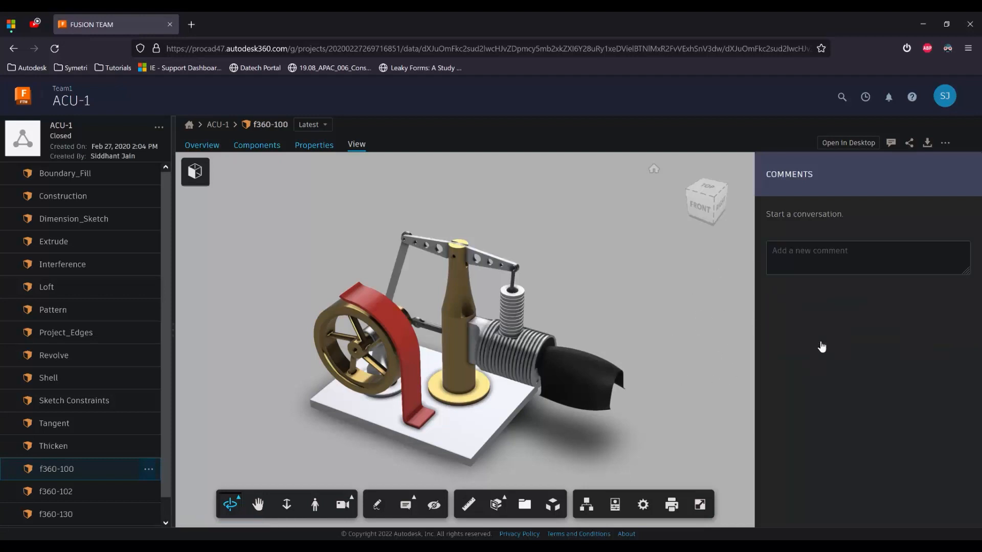
left_click(891, 143)
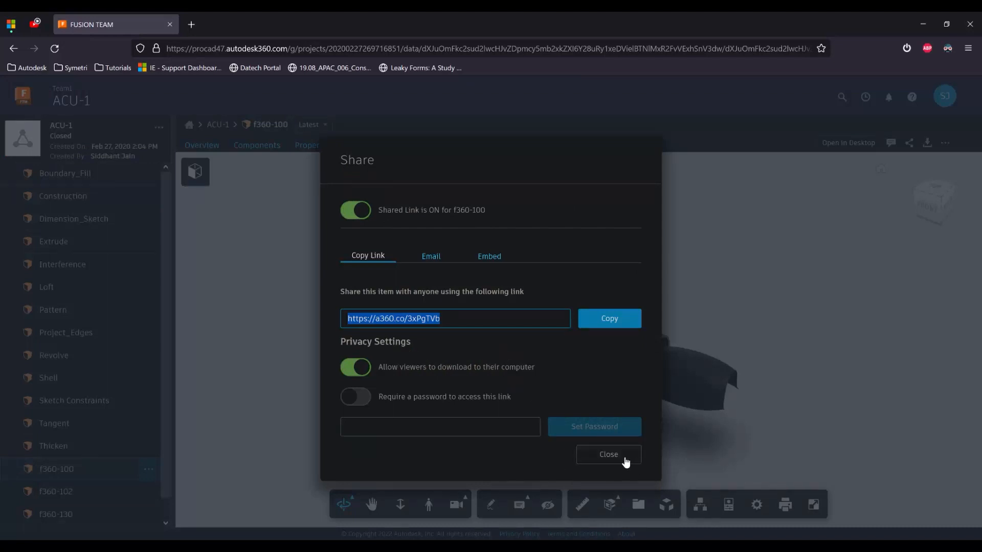
Examine the design's share settings, export formats, file actions and version history.
left_click(593, 460)
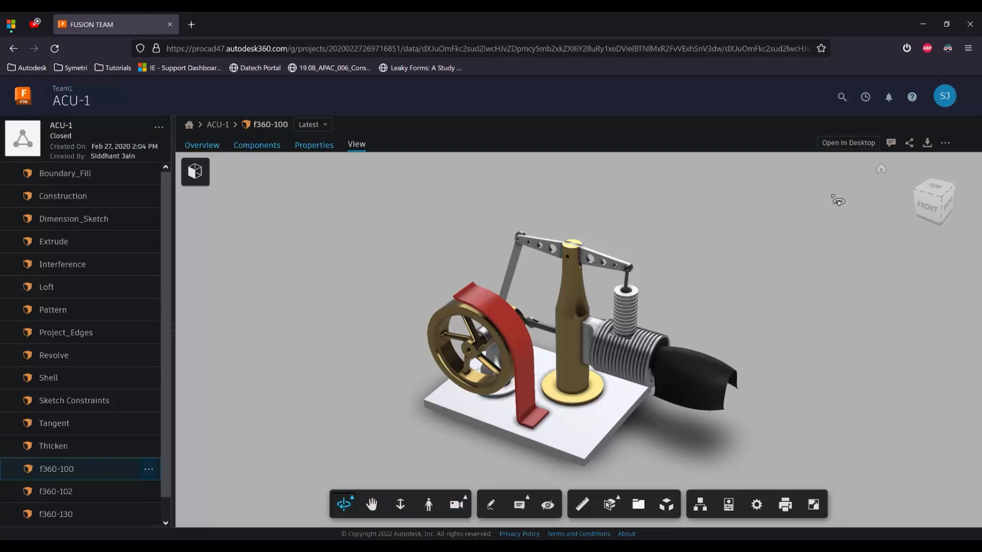
left_click(928, 146)
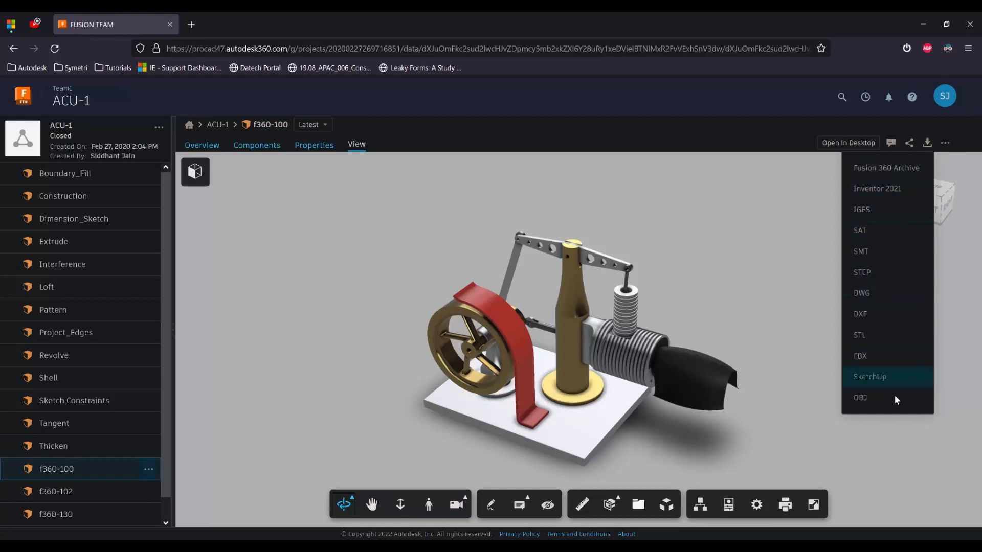
left_click(946, 144)
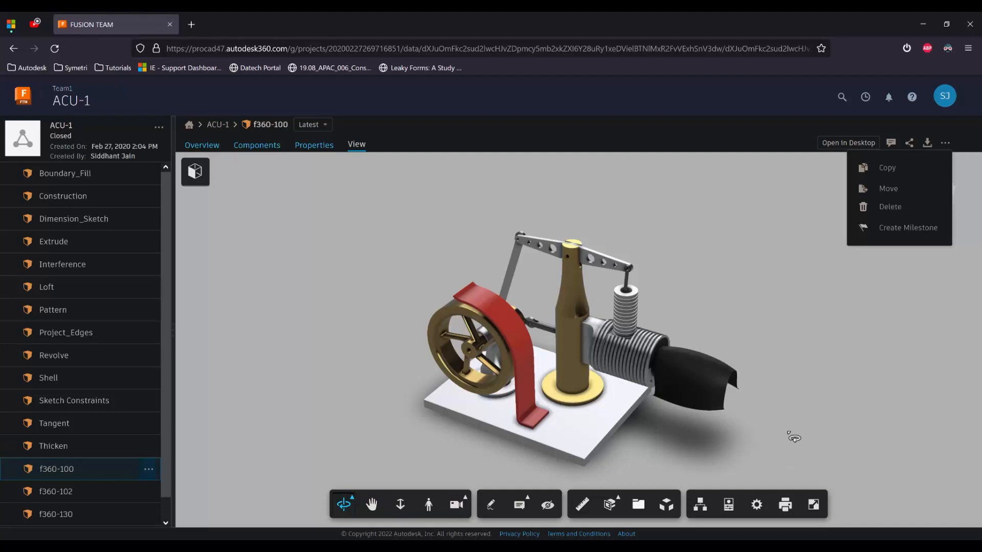
left_click(323, 126)
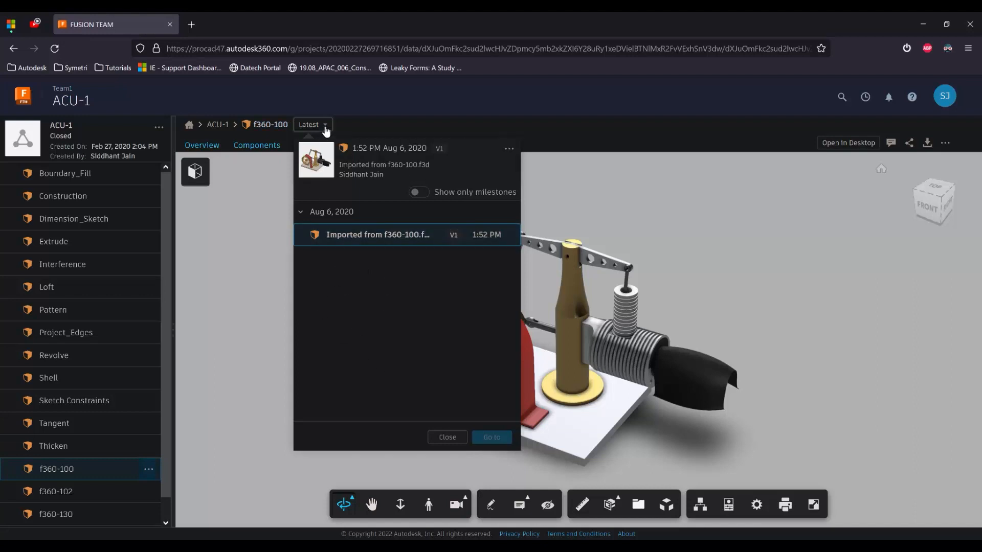
left_click(327, 129)
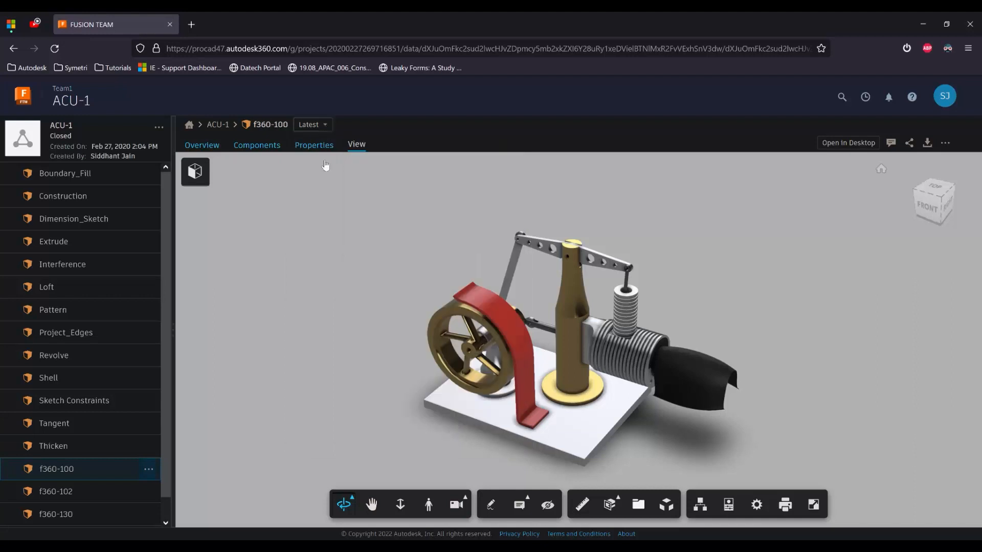
Pan the engine model and look around it with first-person navigation.
left_click(370, 504)
left_click_drag(386, 365, 651, 427)
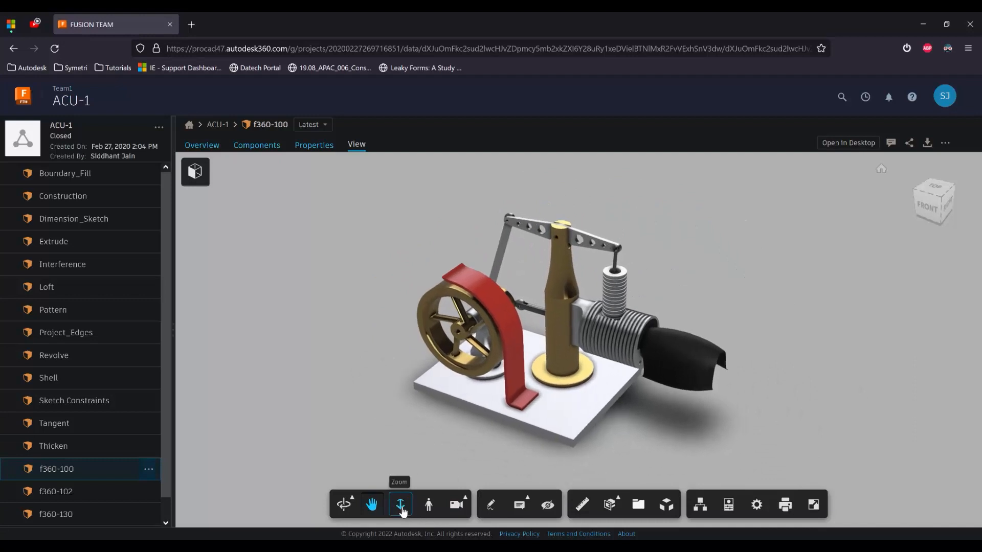
left_click(427, 505)
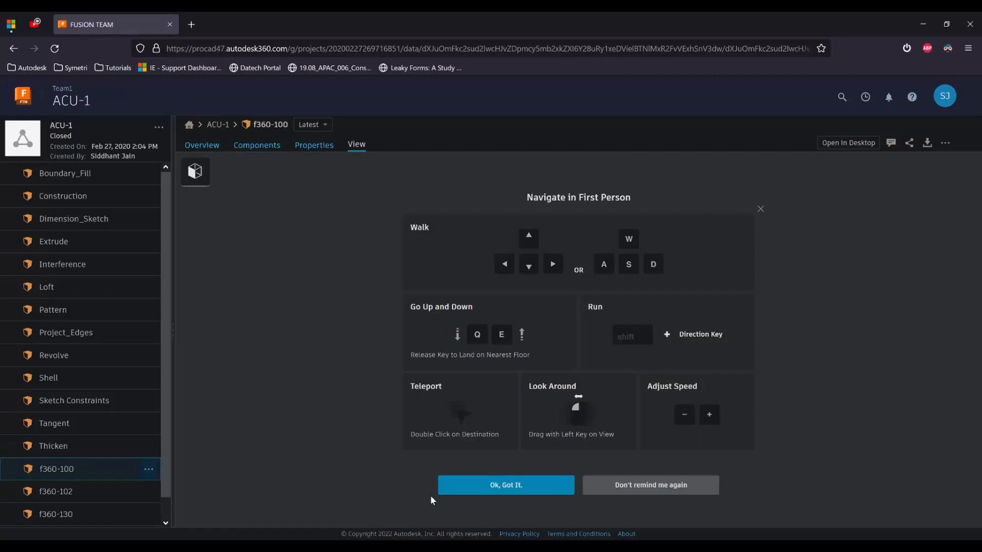
left_click(496, 485)
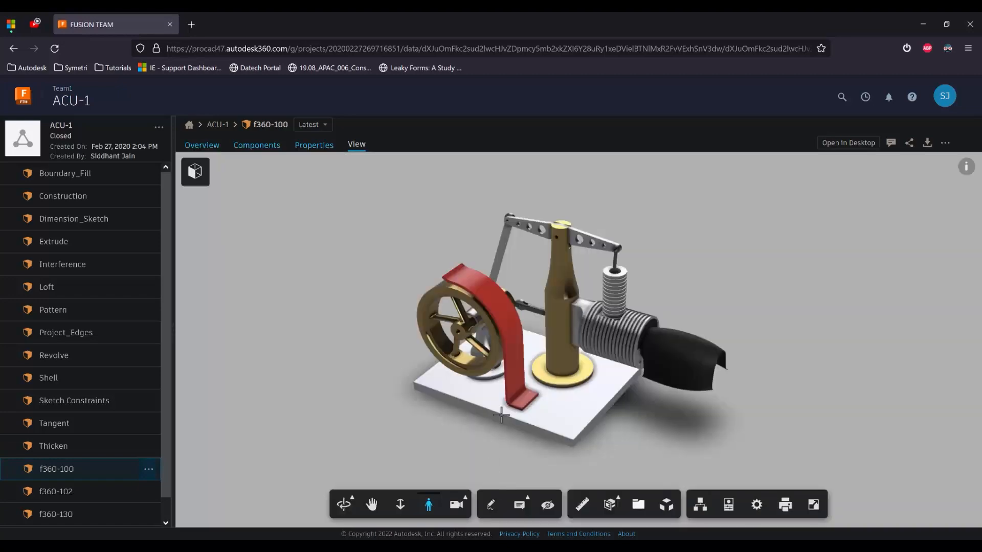
left_click_drag(482, 425, 468, 486)
Fit the engine model to the view and try the Roll camera interaction on it.
left_click(461, 505)
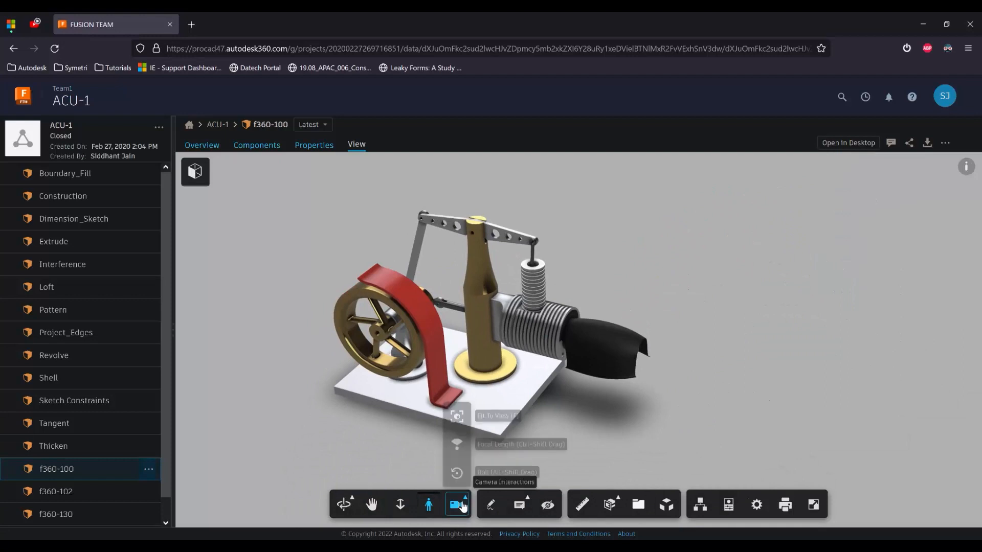
left_click(455, 415)
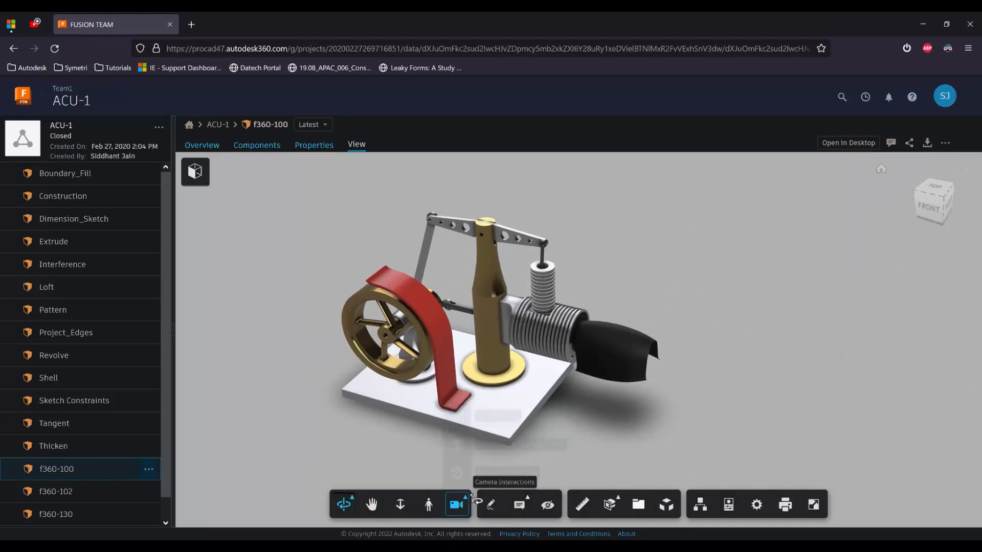
left_click(455, 504)
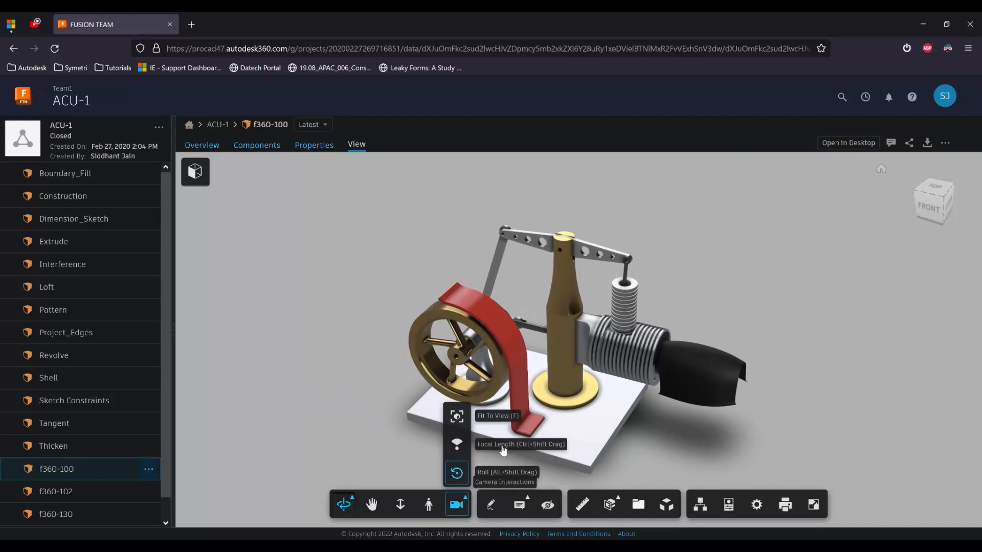
left_click(456, 473)
mouse_move(671, 341)
left_mouse_down()
mouse_move(658, 291)
mouse_move(680, 364)
mouse_move(677, 351)
left_mouse_up()
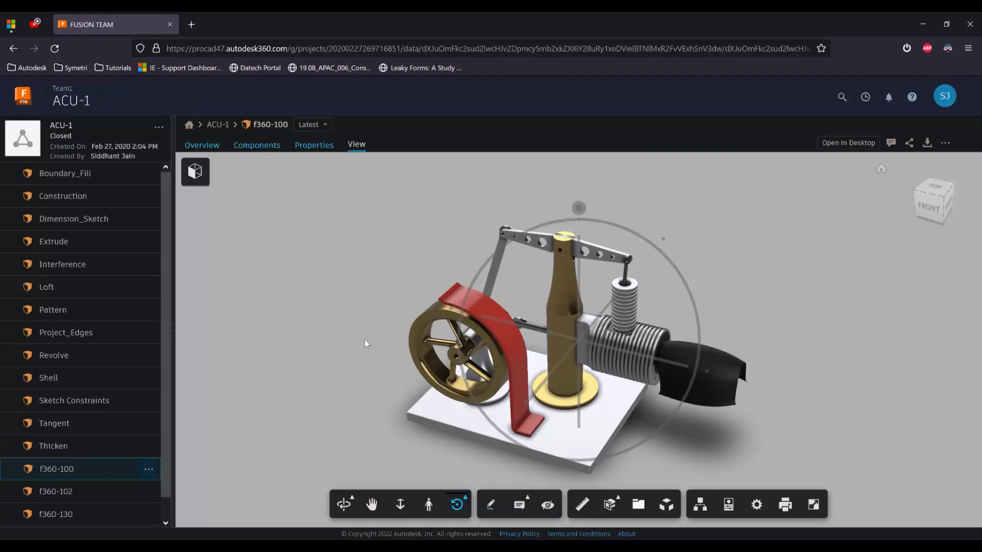
Switch back to Orbit and inspect the engine model by zooming, panning and orbiting.
left_click(343, 505)
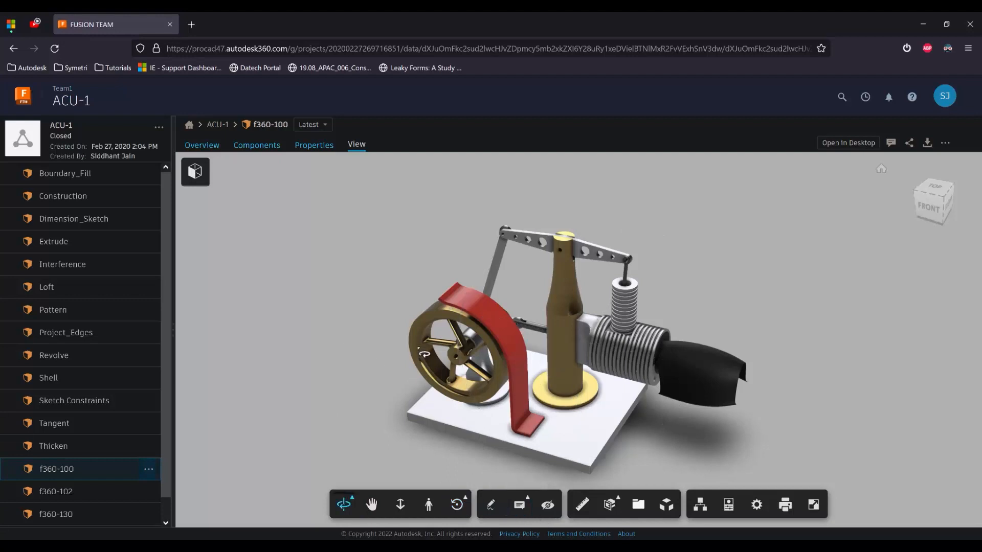
scroll(423, 353, "up", 5)
scroll(423, 353, "down", 3)
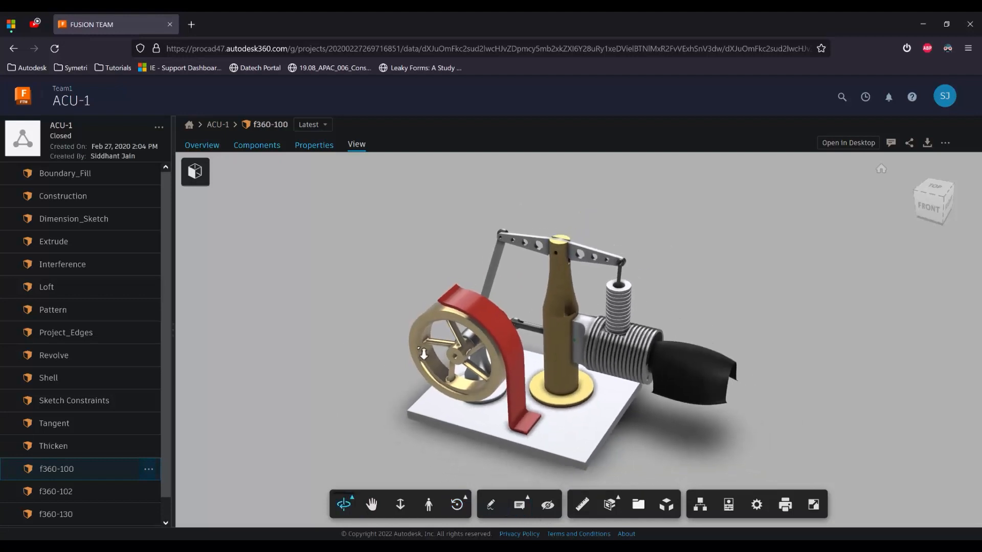
mouse_move(383, 354)
middle_mouse_down()
mouse_move(373, 285)
mouse_move(392, 353)
middle_mouse_up()
left_click_drag(839, 215, 832, 361)
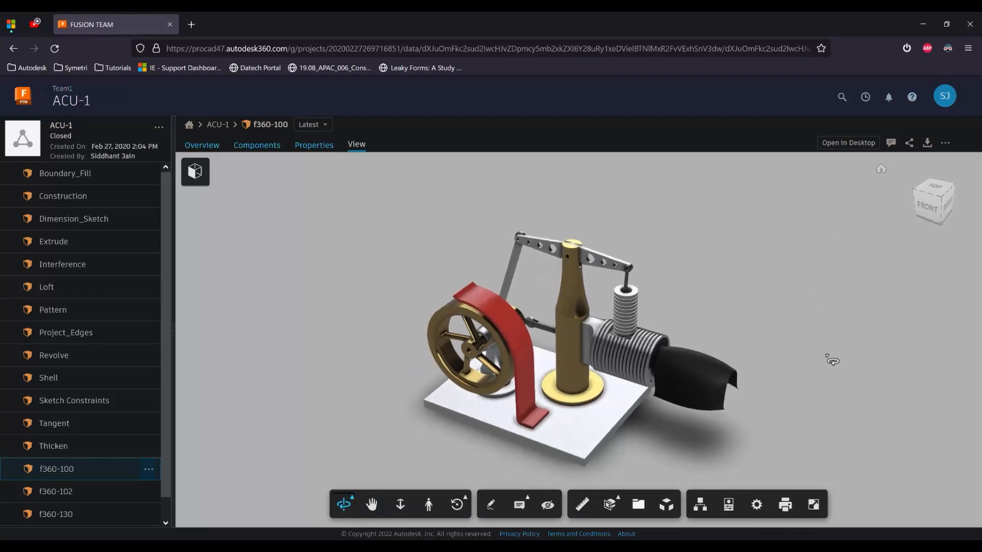
Look at the available markup tools, including callouts, and leave markup mode without saving.
left_click(491, 505)
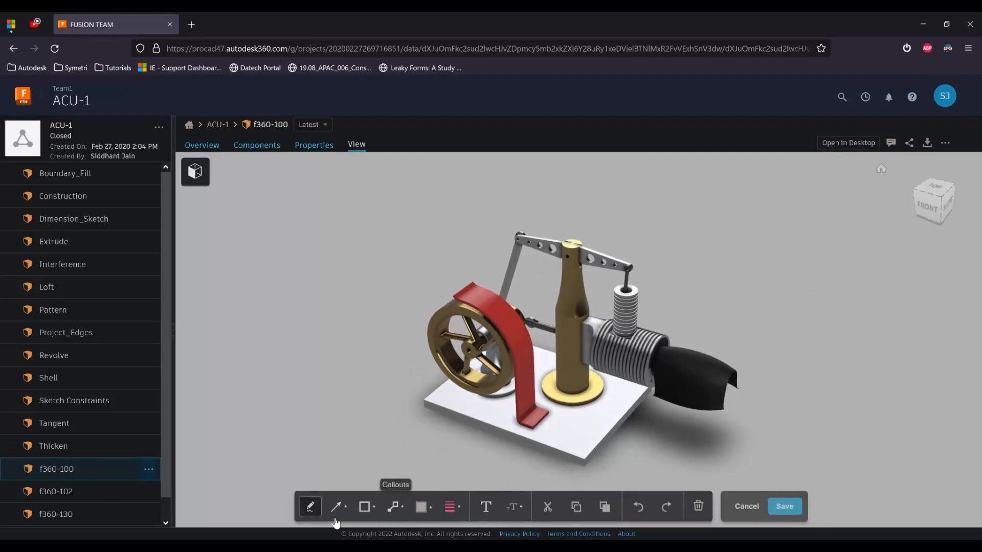
left_click(396, 514)
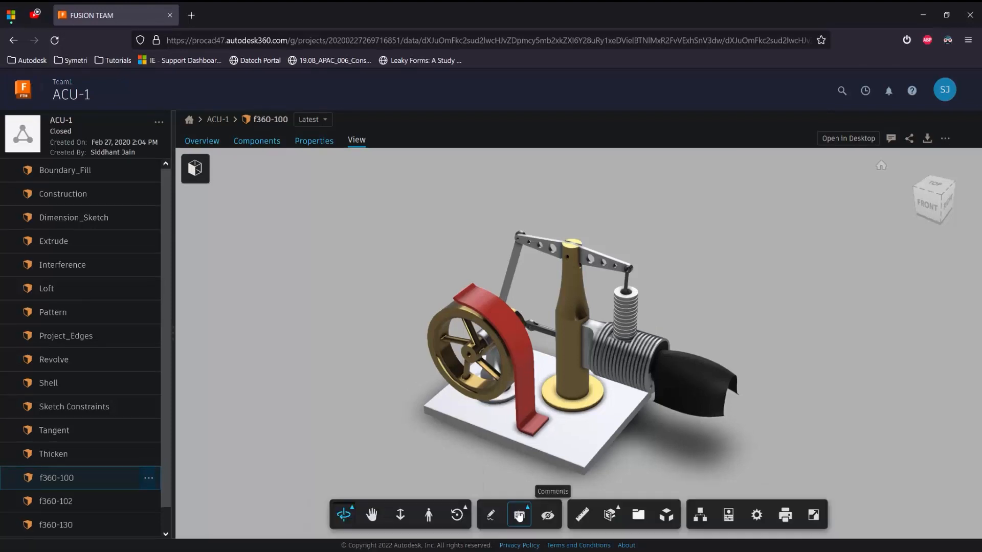
Post the comment "Change required" on a point of the black curved part at the end of the finned cylinder.
left_click(519, 516)
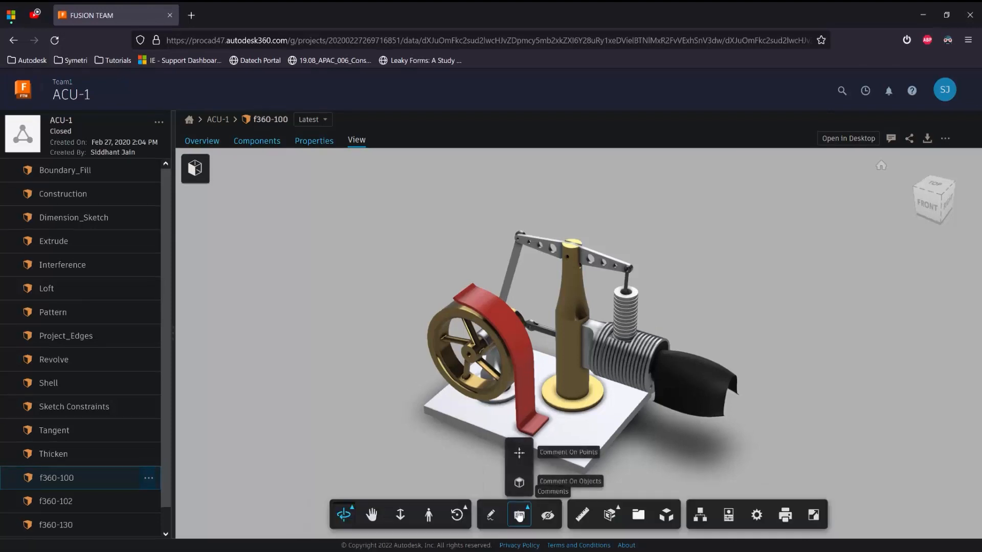
left_click(519, 453)
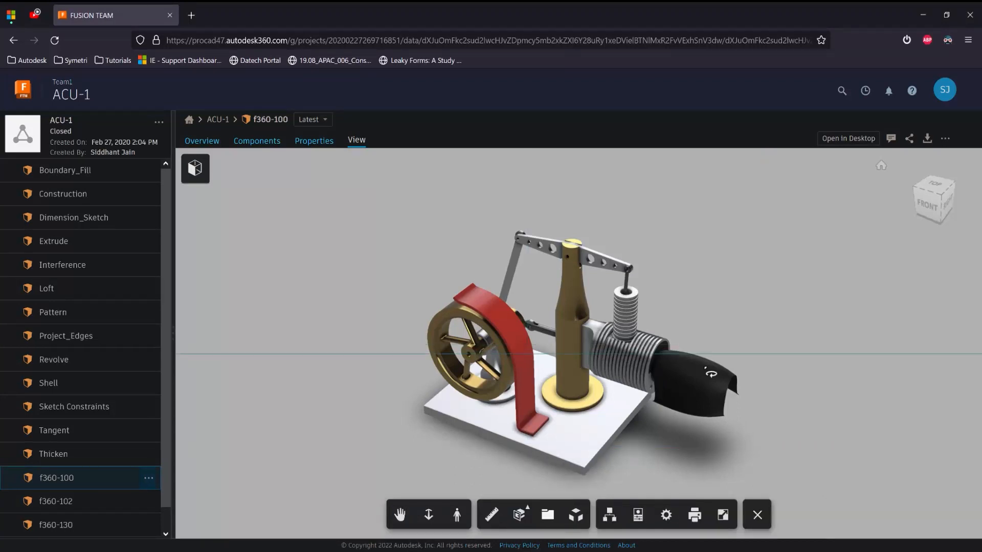
left_click(690, 364)
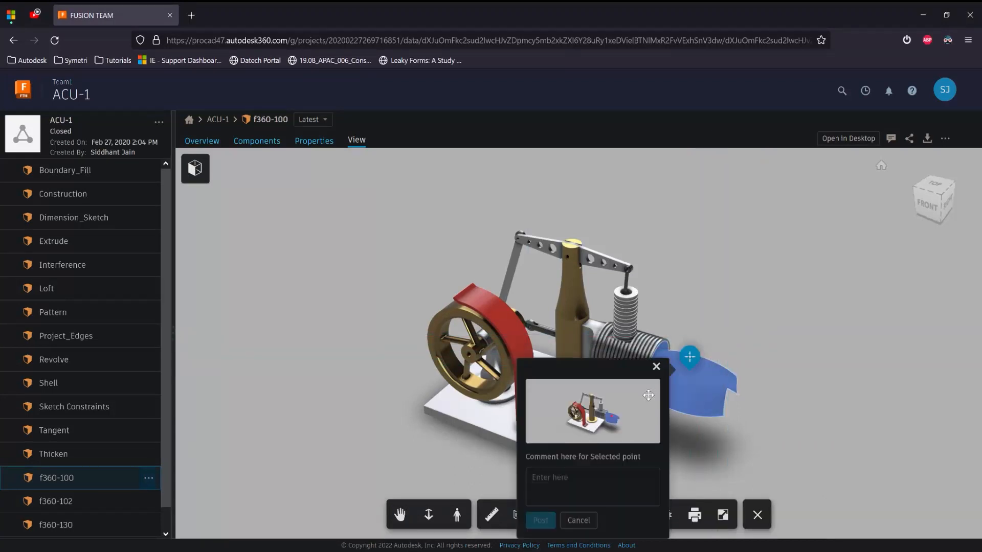
type("Change required")
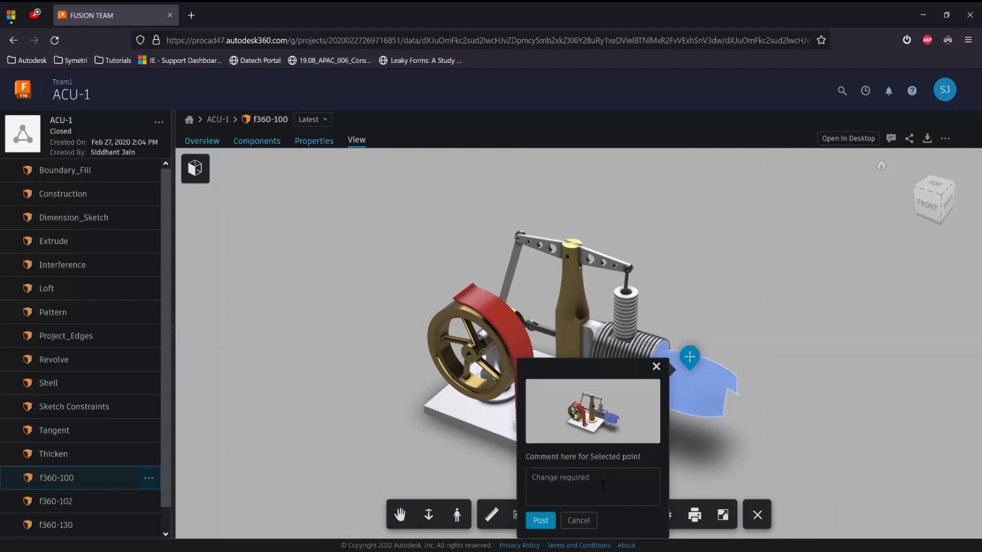
left_click(541, 527)
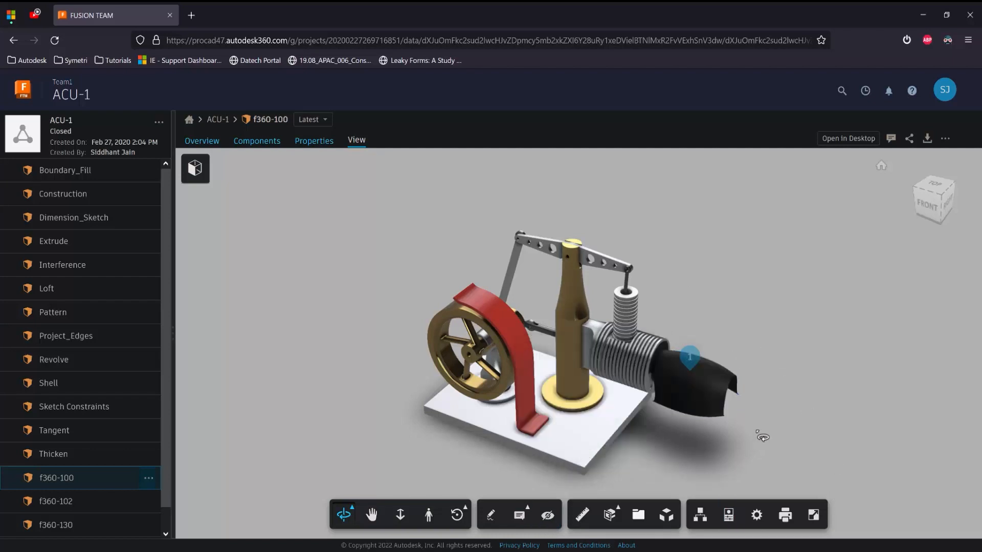
Review the posted point comment at its marker on the black part and in the design's comment list.
left_click(690, 358)
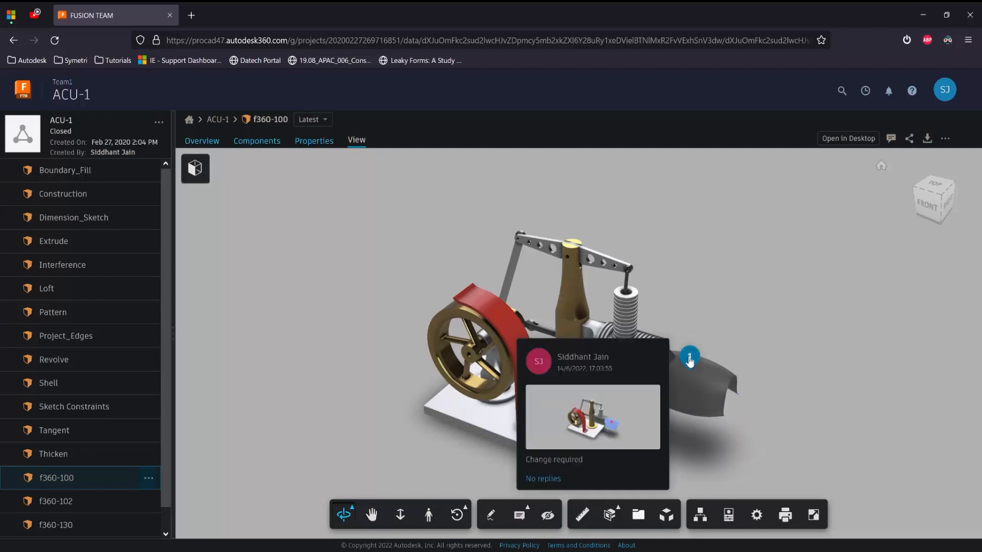
left_click(780, 347)
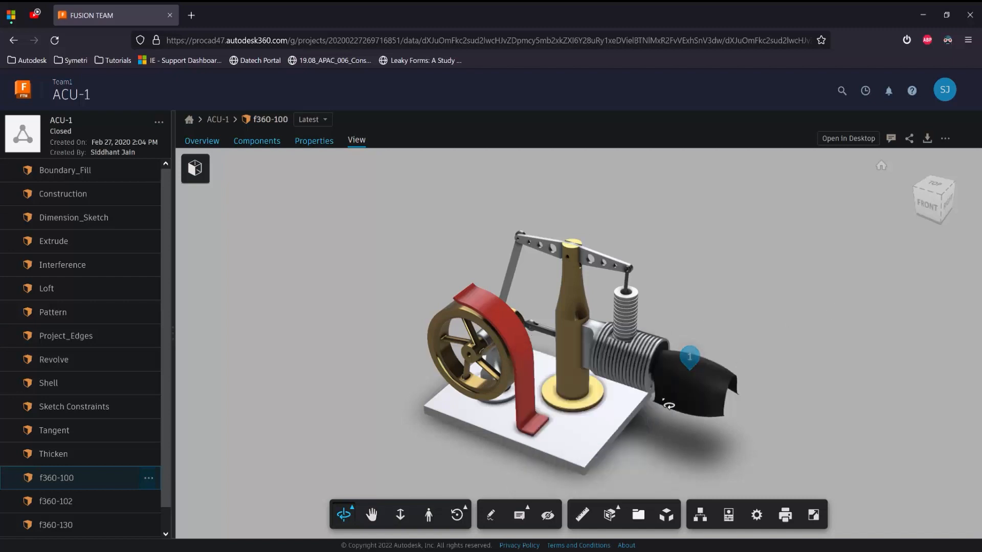
left_click(689, 360)
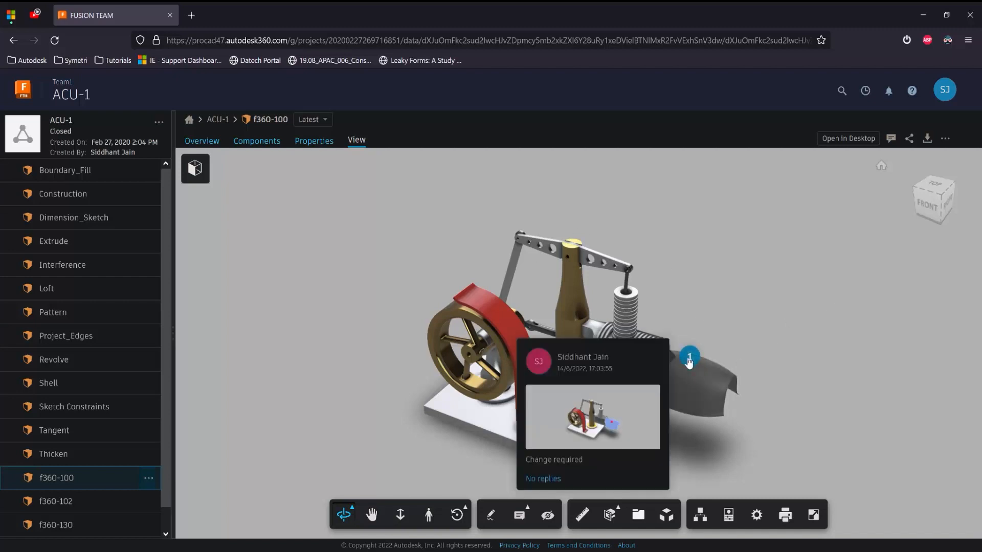
left_click(725, 308)
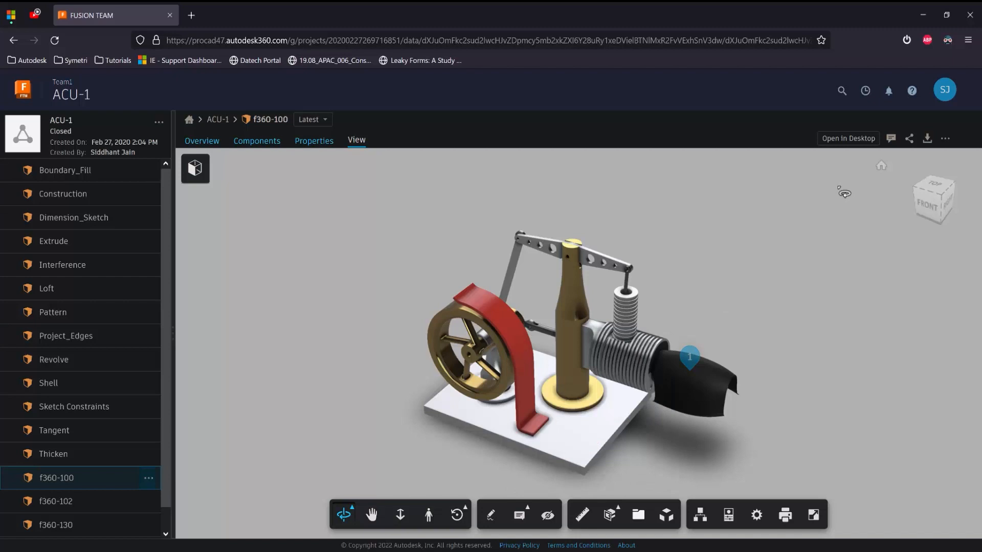
left_click(891, 139)
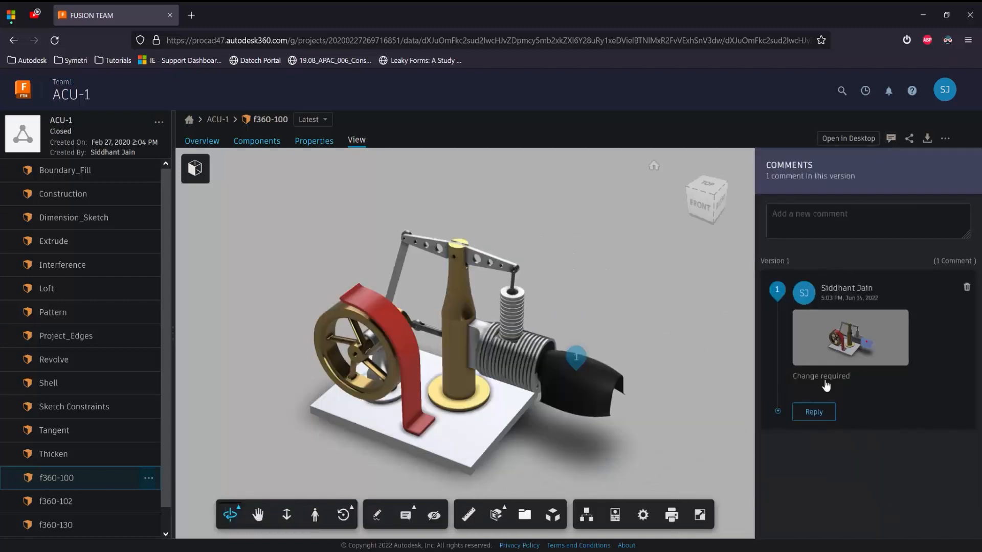
Look at the reply option for the "Change required" comment, cancel the reply and close the comments list.
left_click(813, 412)
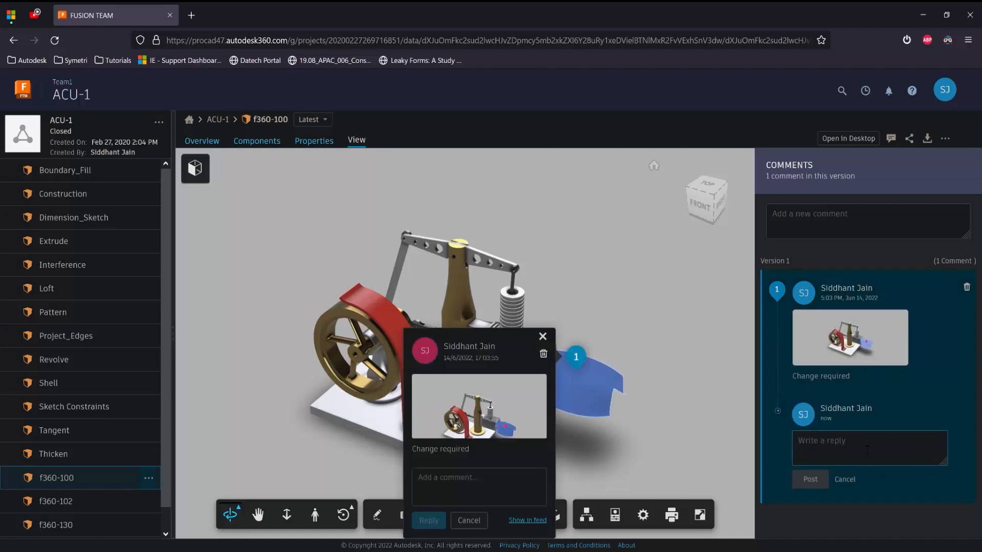
left_click(847, 479)
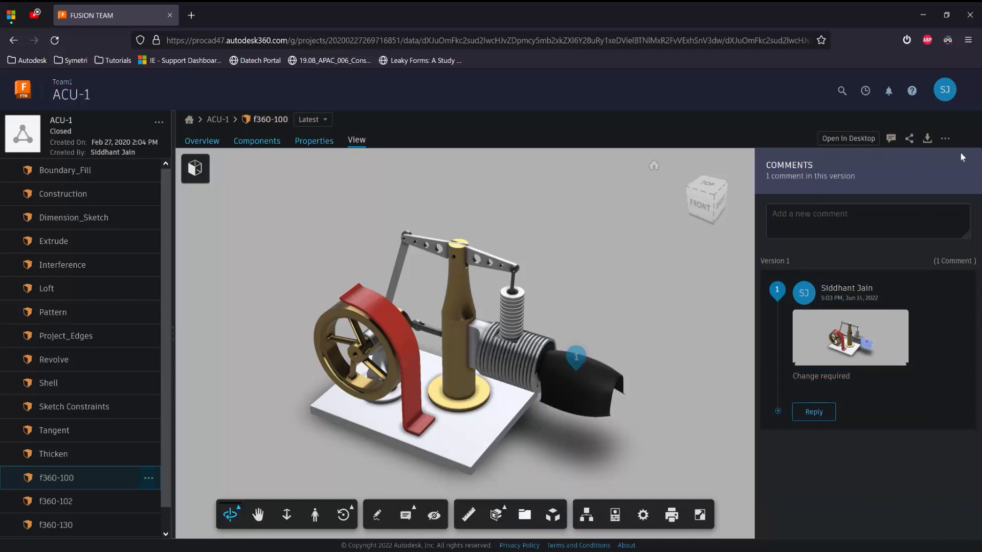
left_click(891, 139)
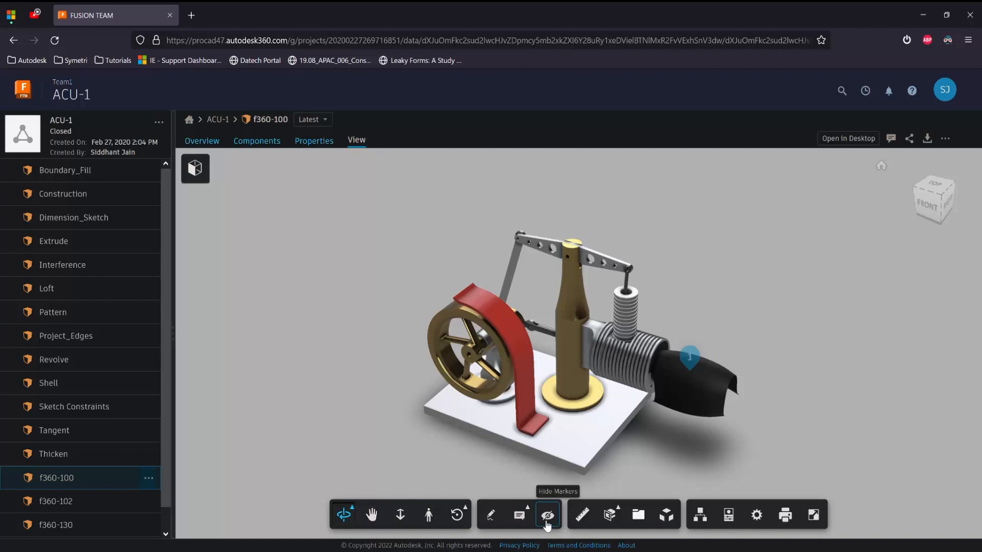
Measure the base plate's front edge between its two corners, extend the measurement to the plate's next corner with the Angle tool, and finish measuring.
left_click(582, 515)
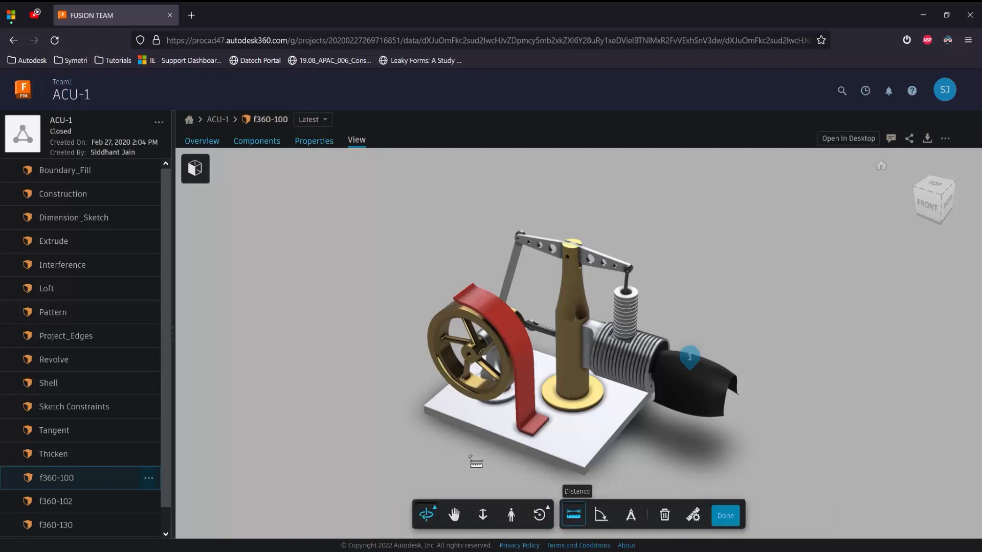
left_click(424, 410)
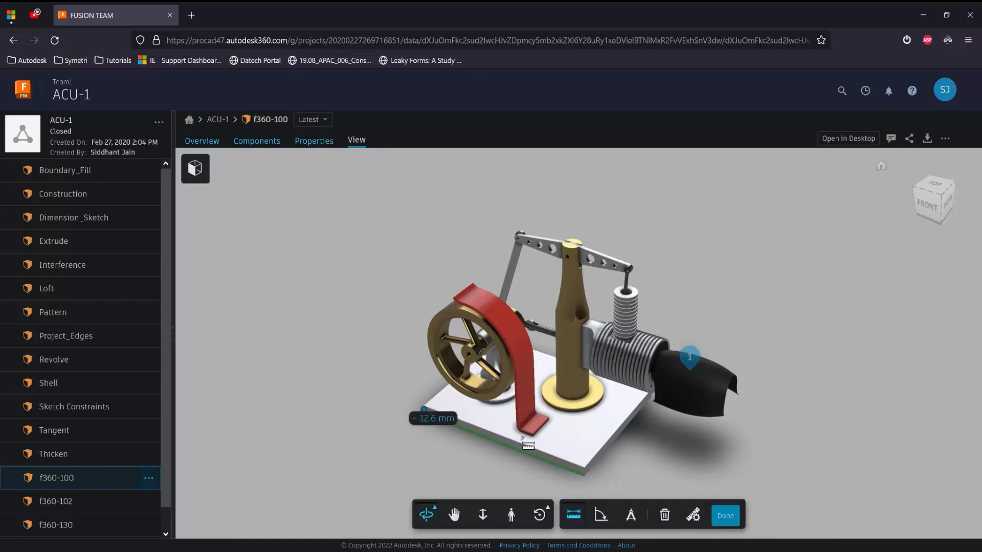
left_click(585, 476)
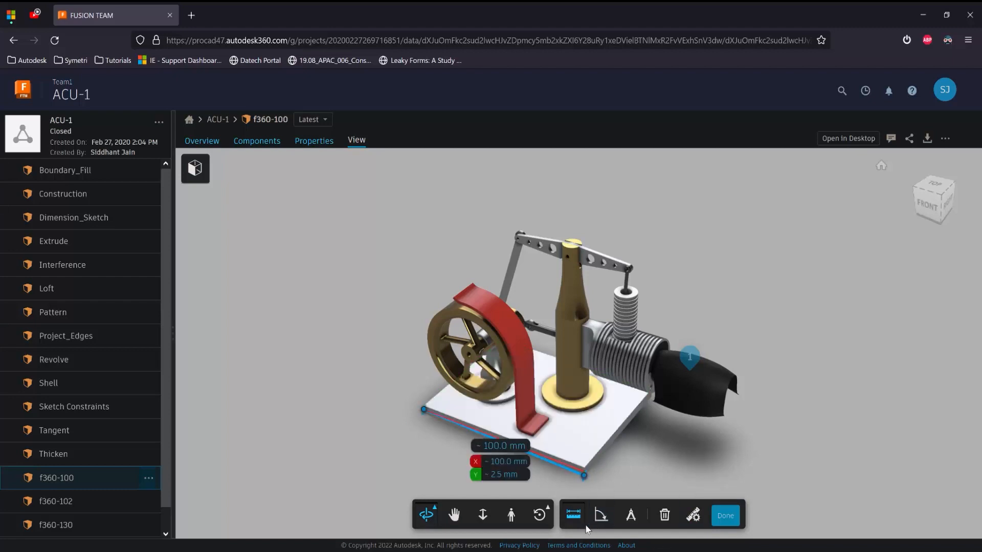
left_click(603, 518)
left_click(648, 394)
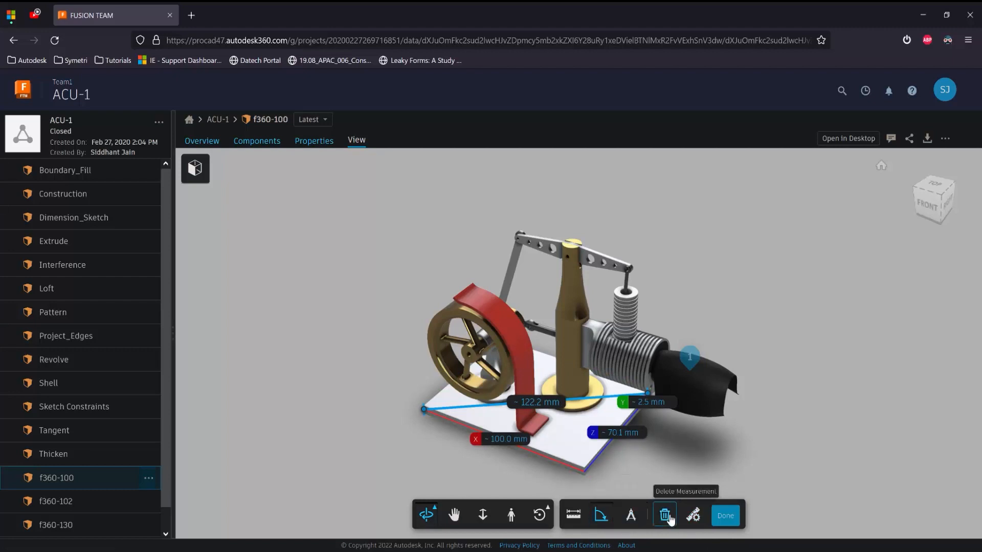
left_click(725, 516)
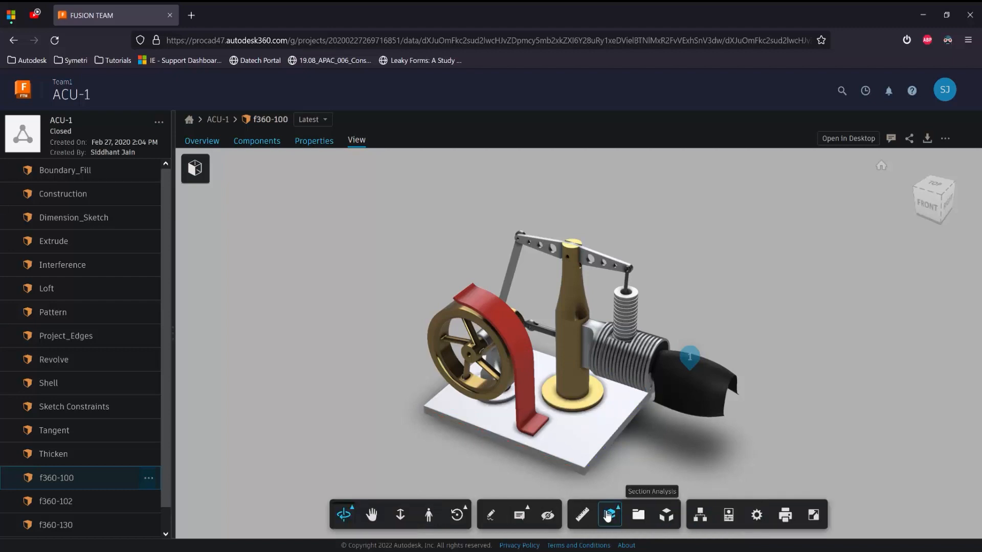
Add a Z-plane section analysis to the engine model and shift the cutting plane through it.
left_click(608, 515)
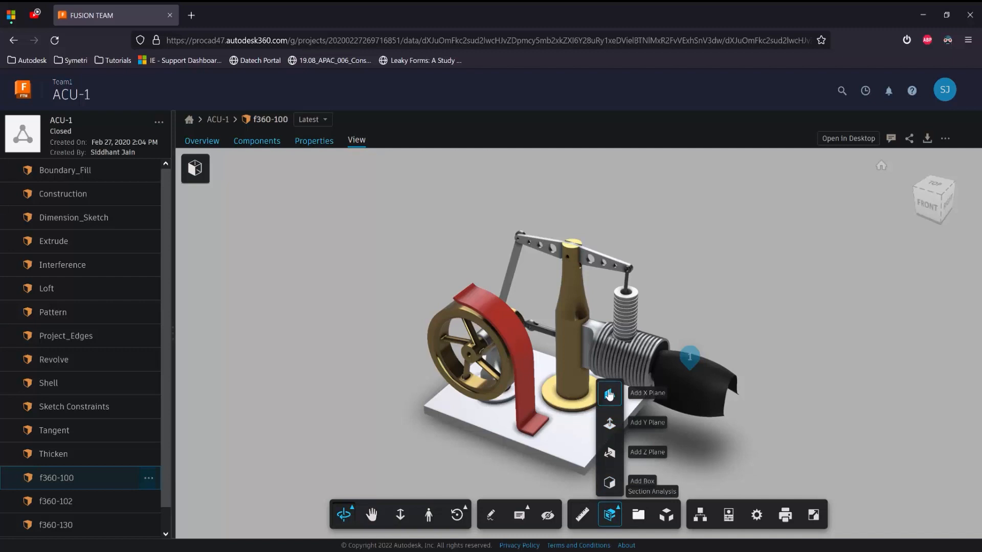
left_click(617, 458)
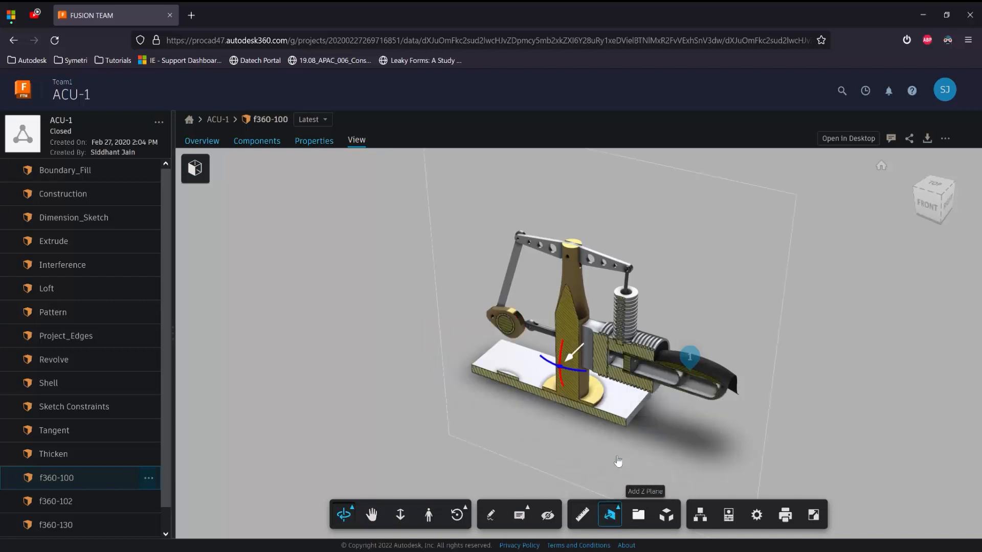
mouse_move(559, 371)
left_mouse_down()
mouse_move(546, 386)
mouse_move(600, 351)
left_mouse_up()
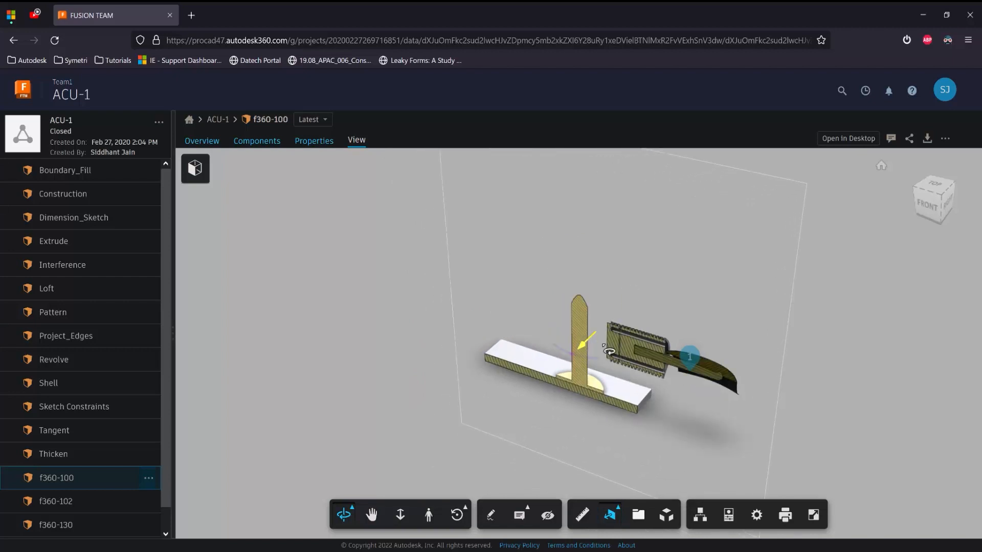
Inspect the sectioned engine from the front, restore the home view and remove the section plane.
left_click(946, 199)
scroll(624, 362, "up", 5)
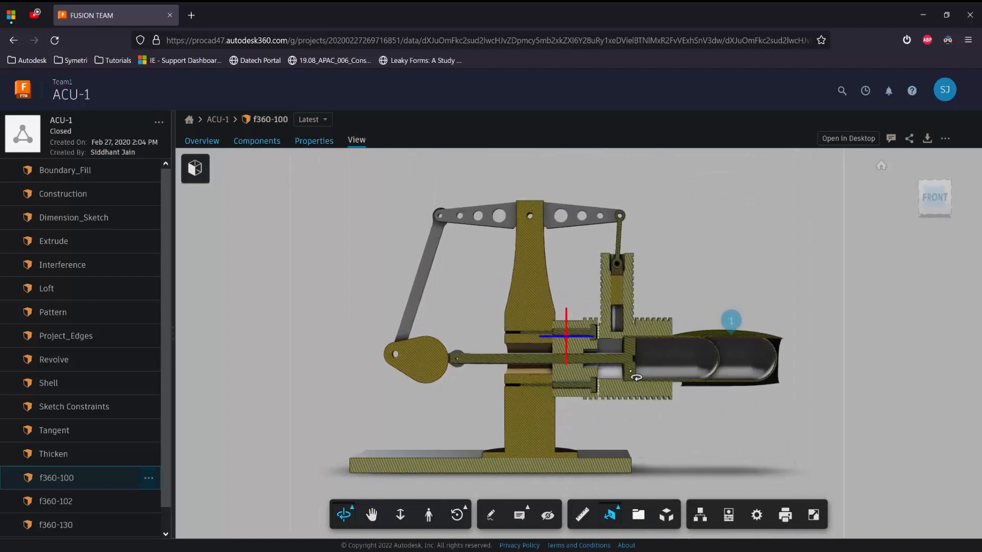
scroll(634, 377, "down", 5)
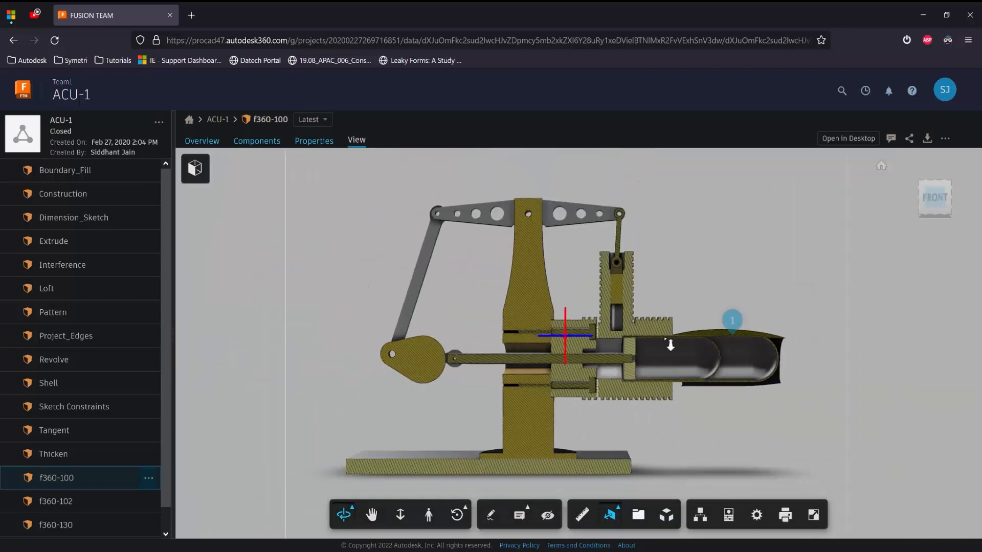
left_click(884, 168)
left_click(612, 516)
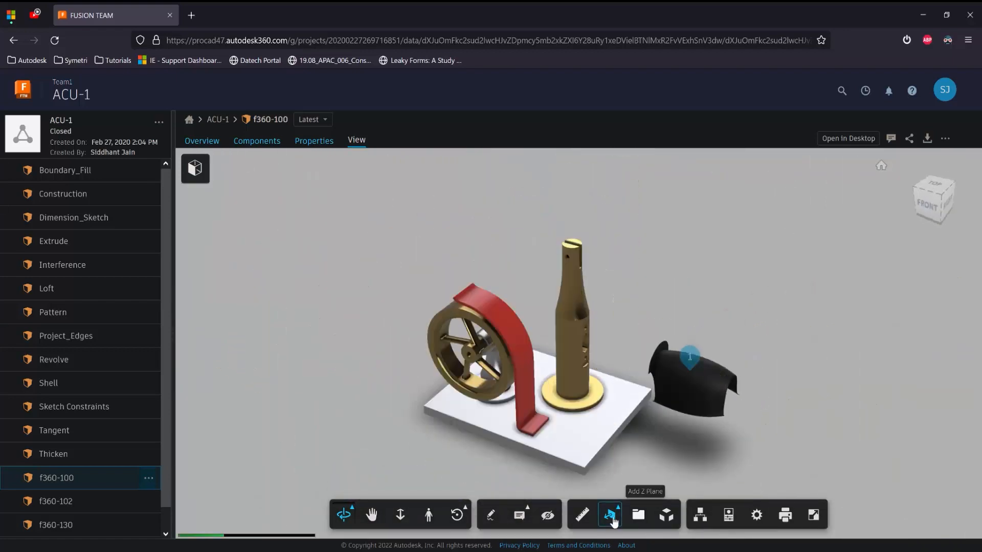
left_click(616, 509)
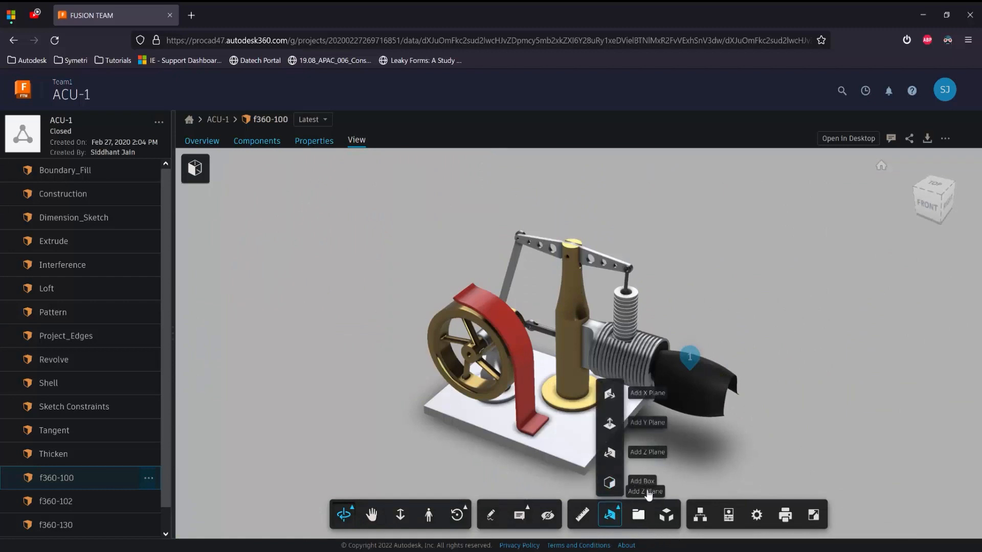
Examine the Document Browser and the design's model tree, expanding f360-100 v1 to its components, and close both.
left_click(640, 516)
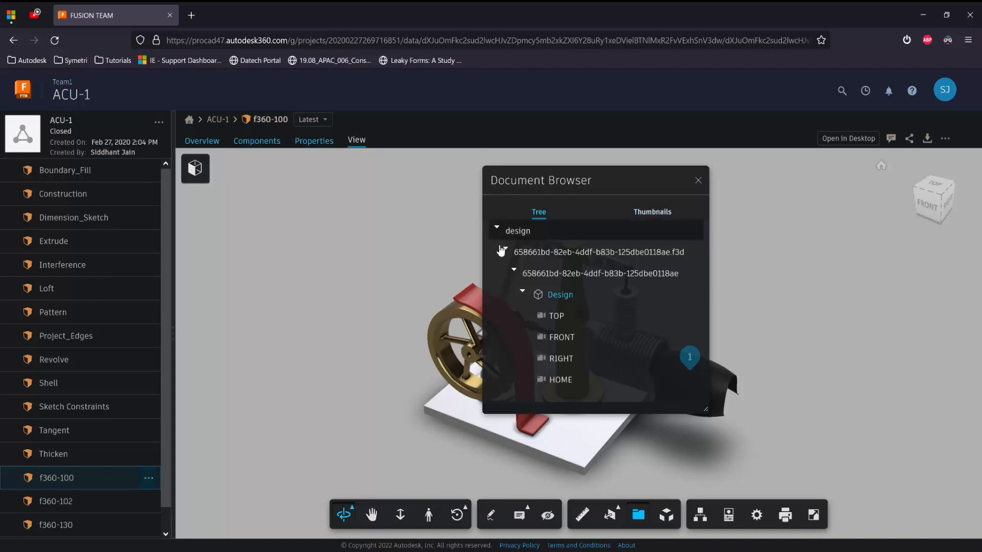
left_click(697, 181)
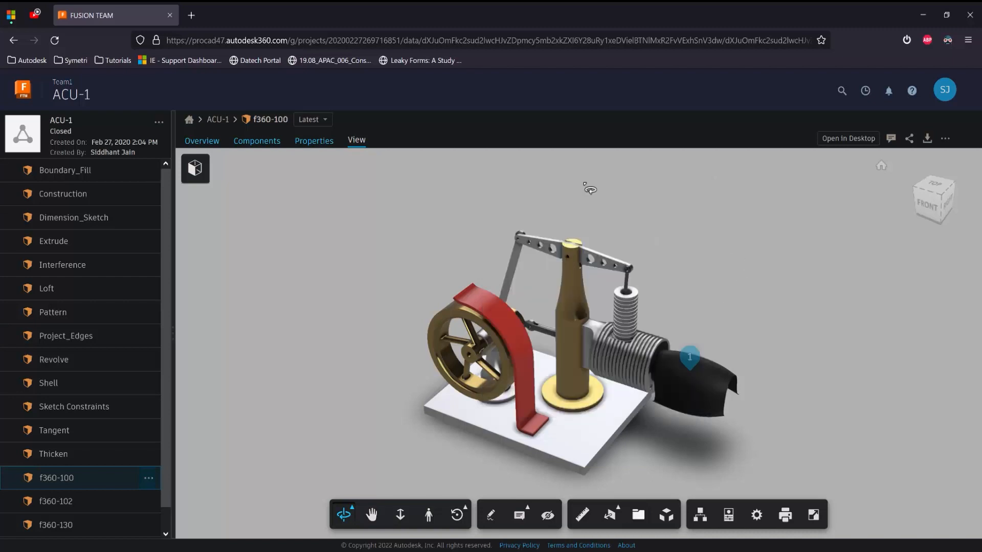
left_click(202, 174)
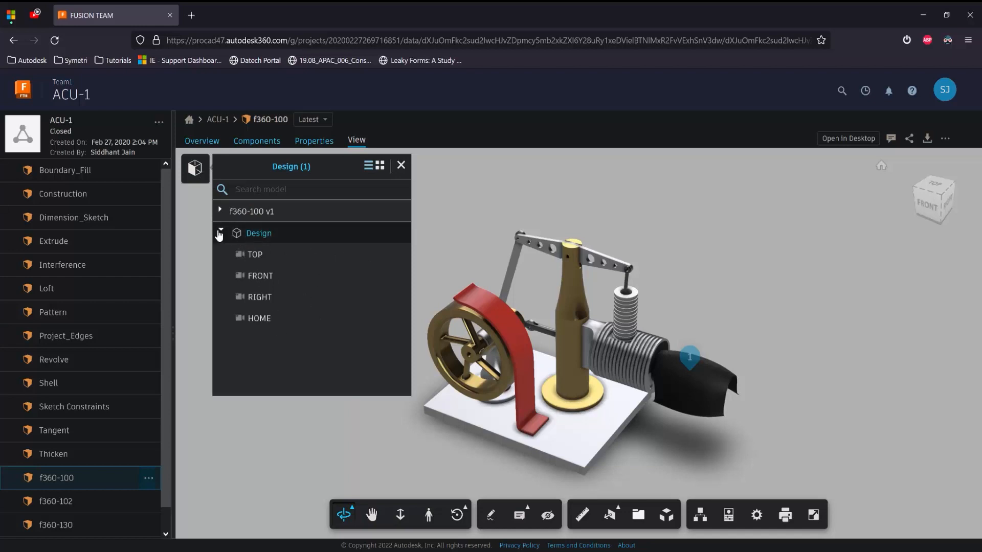
left_click(221, 211)
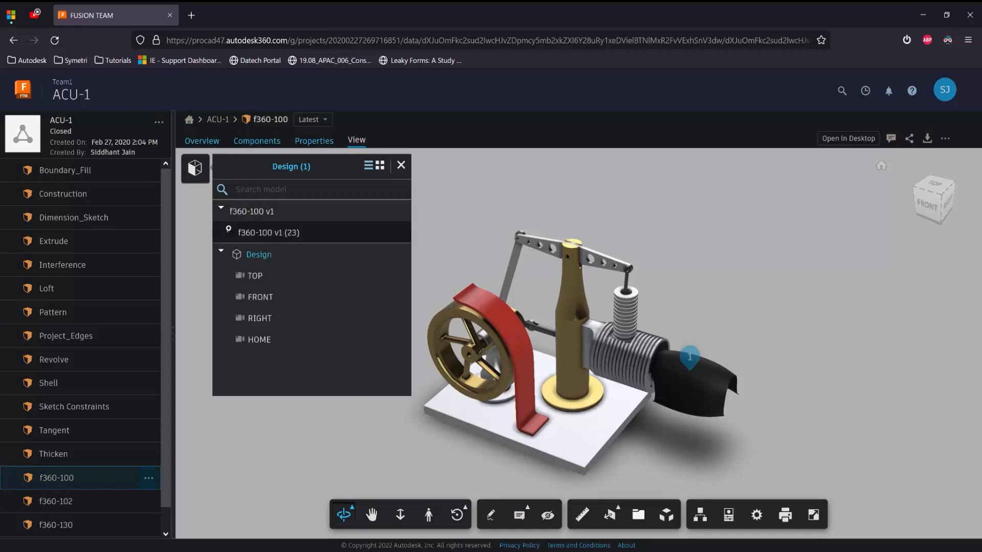
left_click(228, 230)
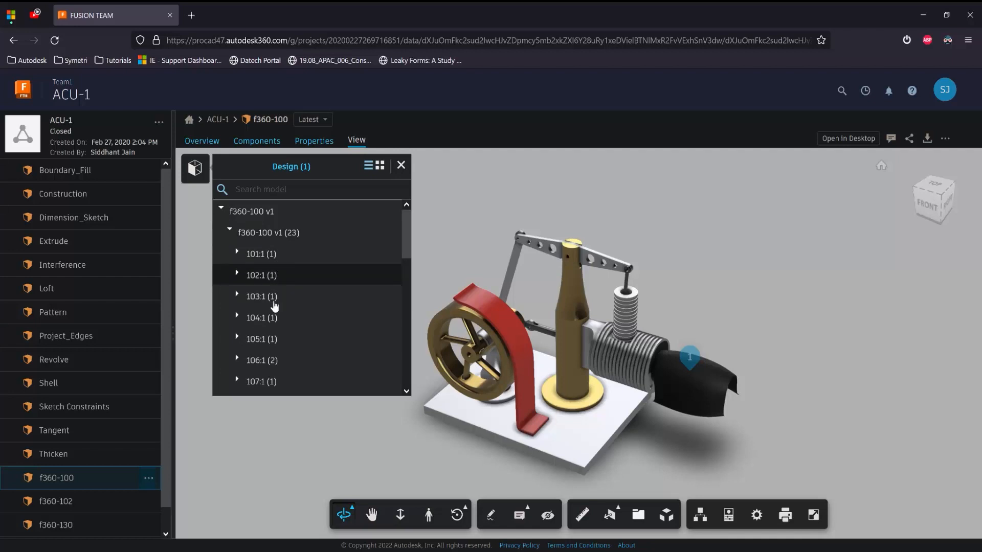
left_click(220, 207)
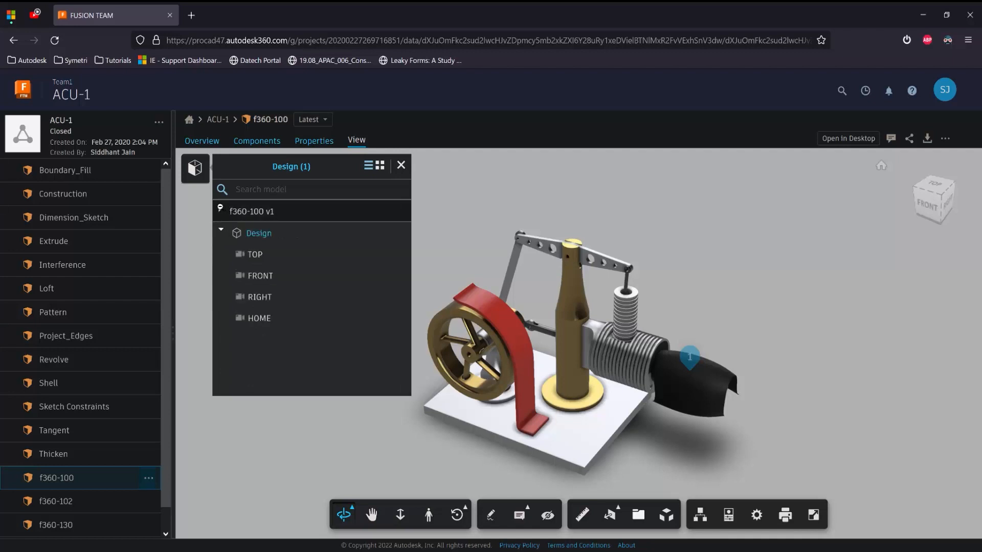
left_click(401, 164)
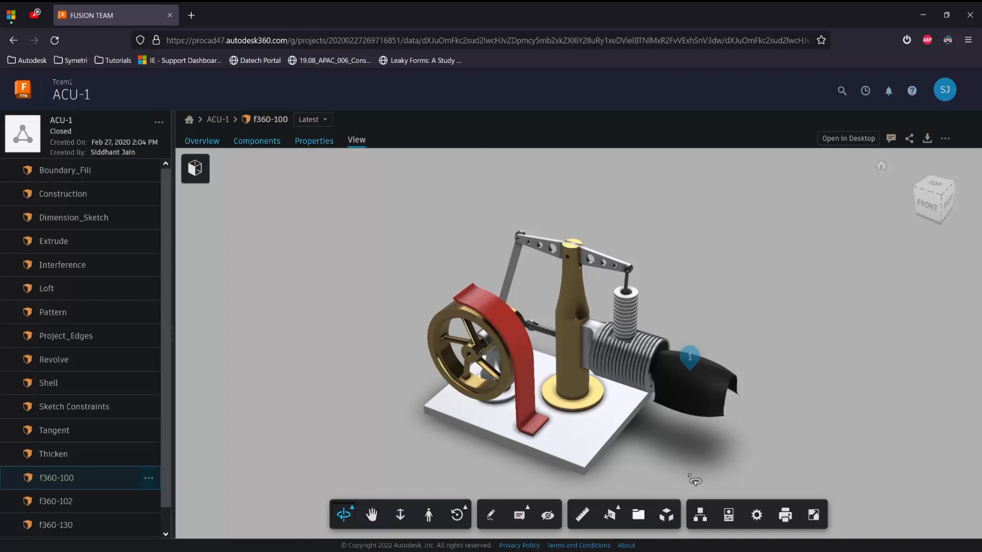
Try out the exploded view of the engine, bring the parts back together and leave explode mode.
left_click(667, 517)
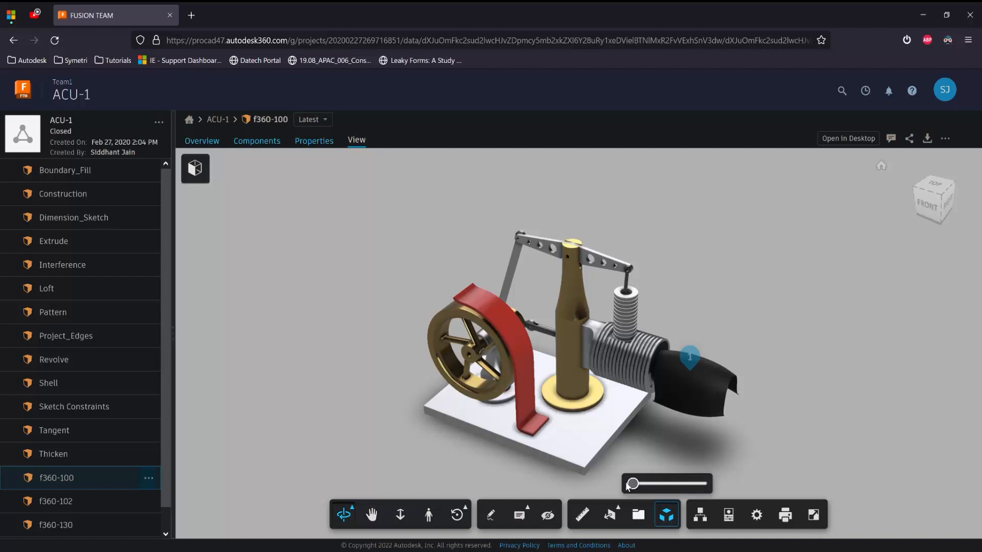
mouse_move(633, 484)
left_mouse_down()
mouse_move(688, 484)
mouse_move(639, 484)
left_mouse_up()
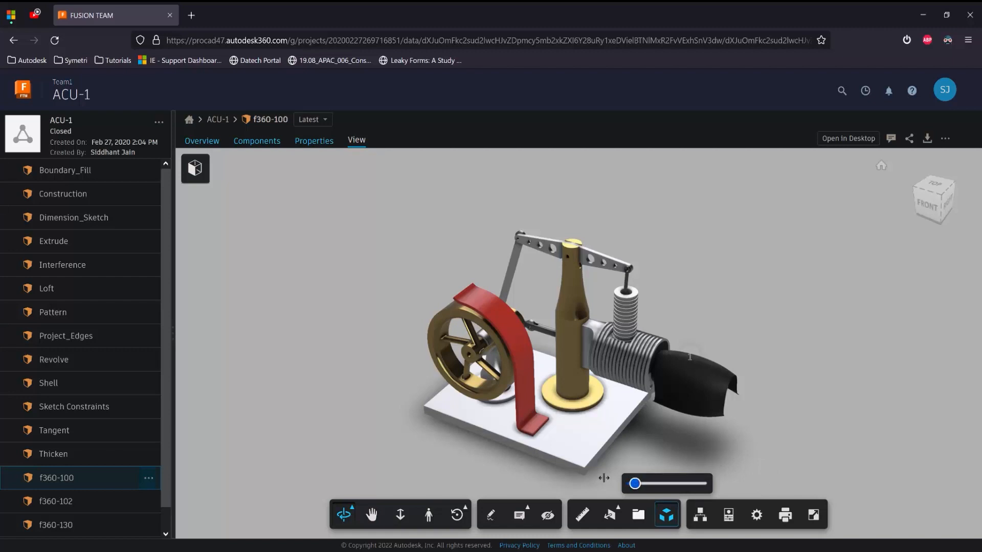
left_click(671, 525)
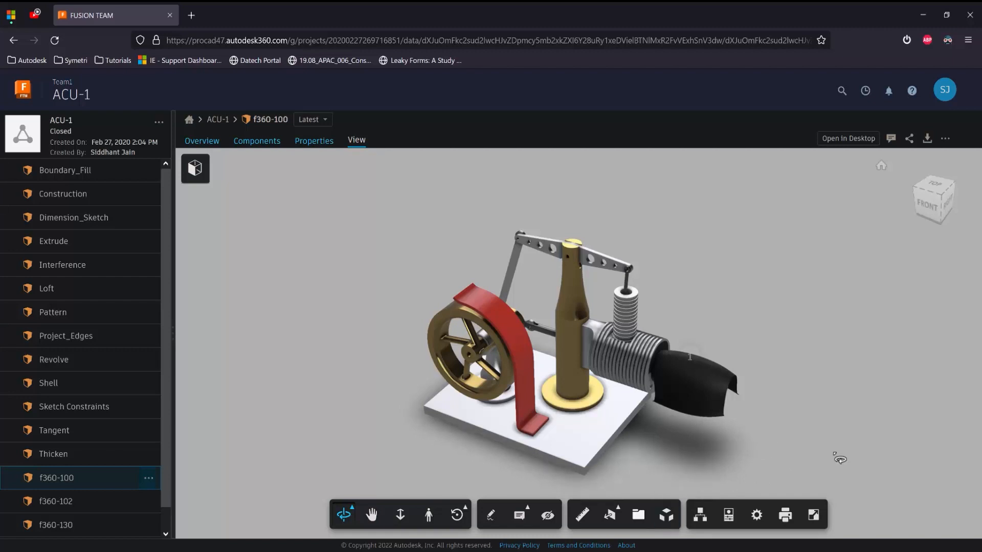
Look over the component list in the Model Browser, then show the properties of the black curved part.
left_click(700, 515)
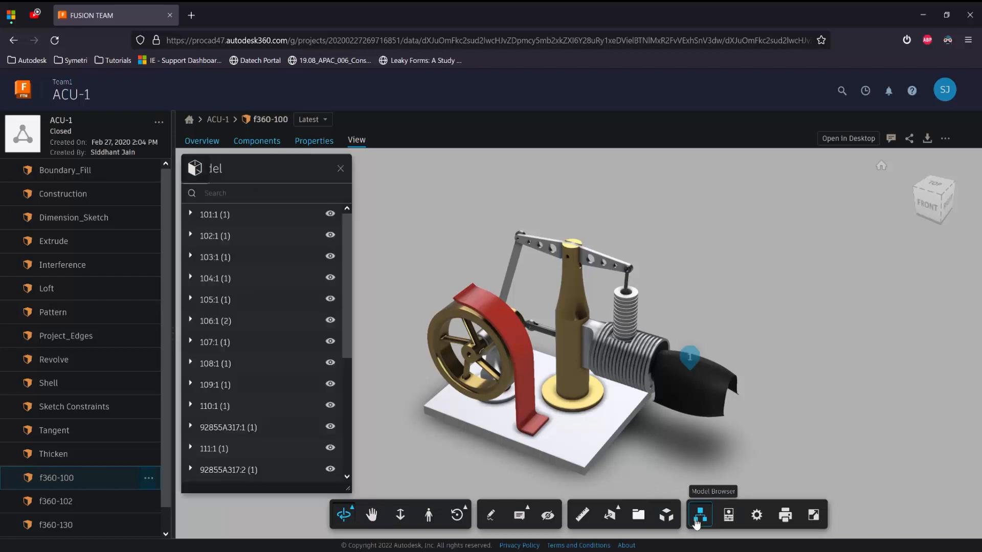
left_click(698, 517)
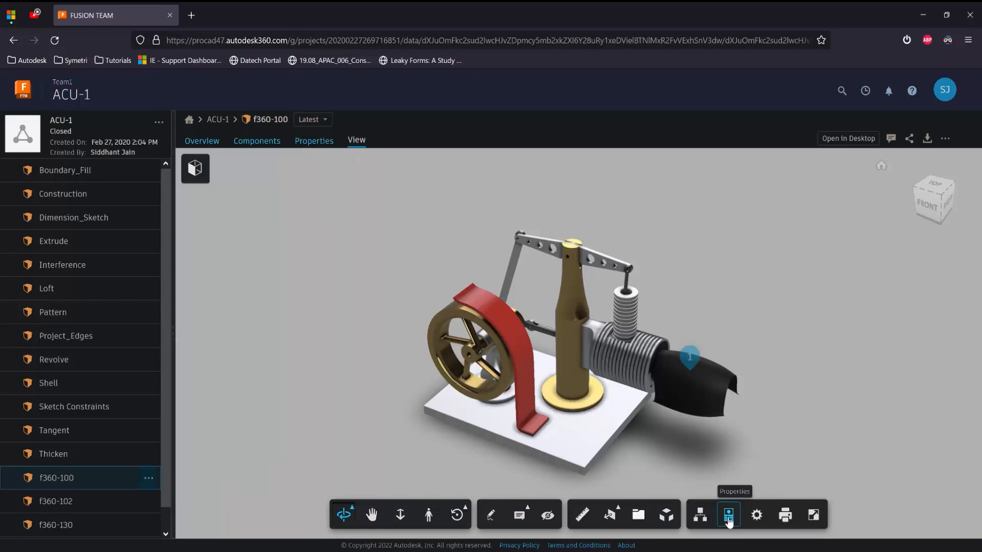
left_click(729, 518)
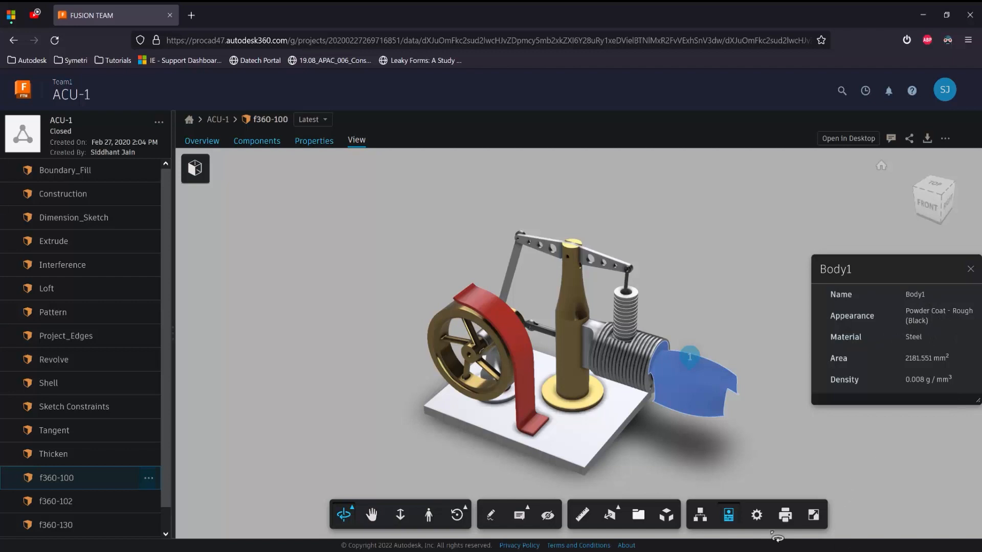
Review the viewer's configuration settings and close them without changes.
left_click(756, 515)
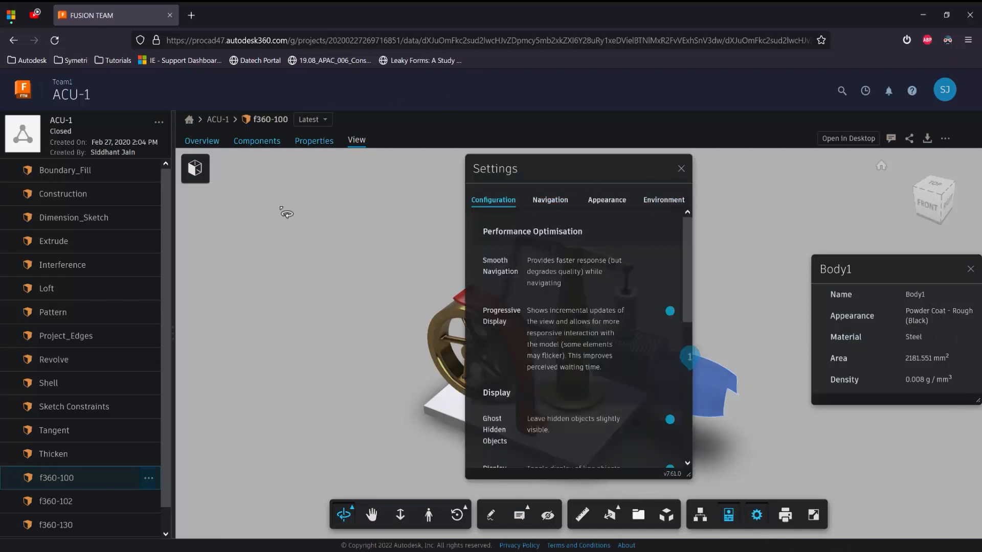
left_click(681, 169)
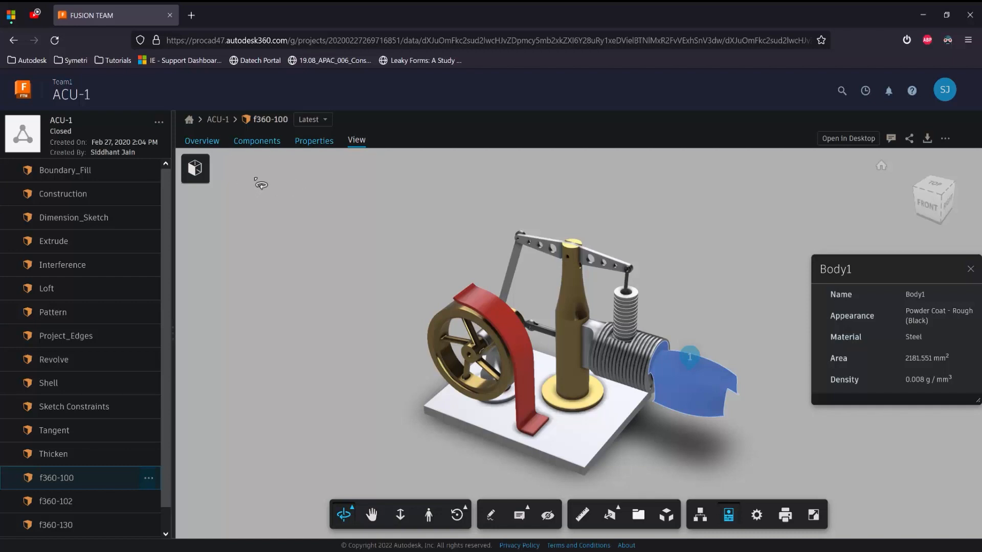
Return through the design's overview to the ACU-1 project contents and browse its list of designs.
left_click(213, 143)
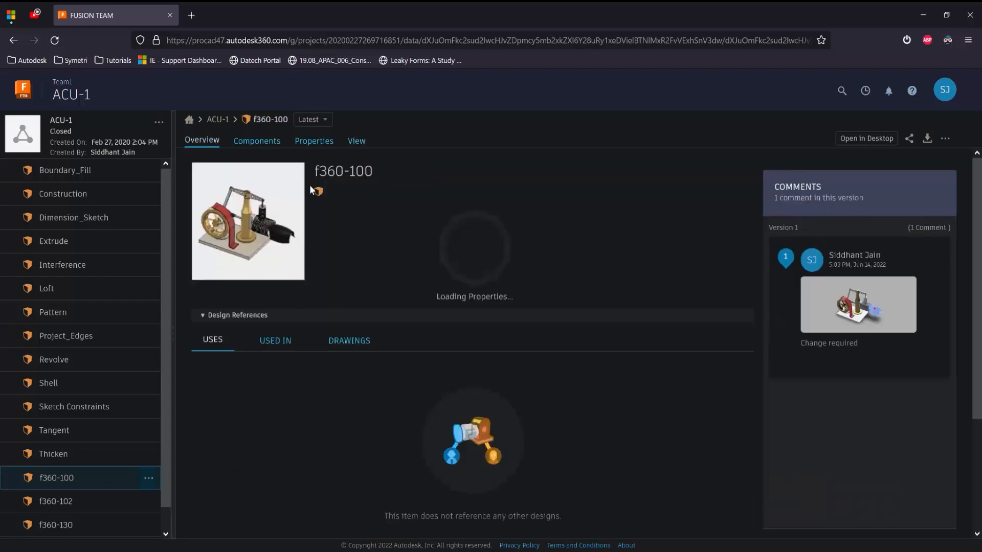
left_click(218, 121)
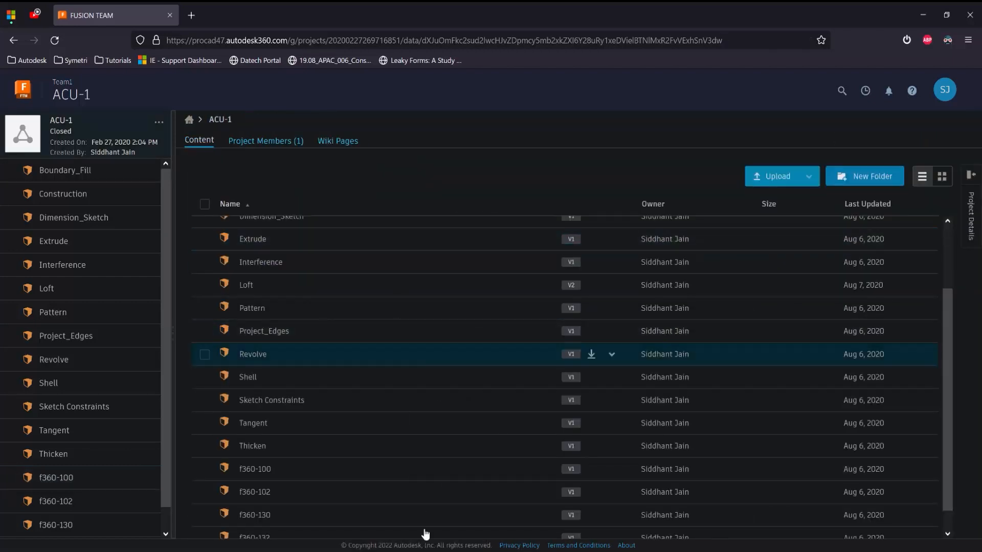
scroll(425, 462, "up", 2)
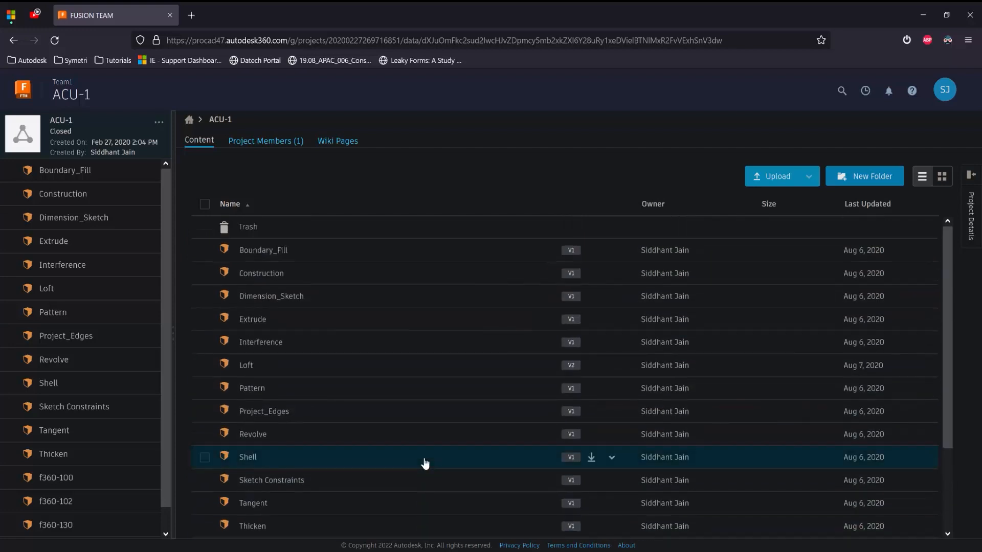
scroll(383, 423, "down", 3)
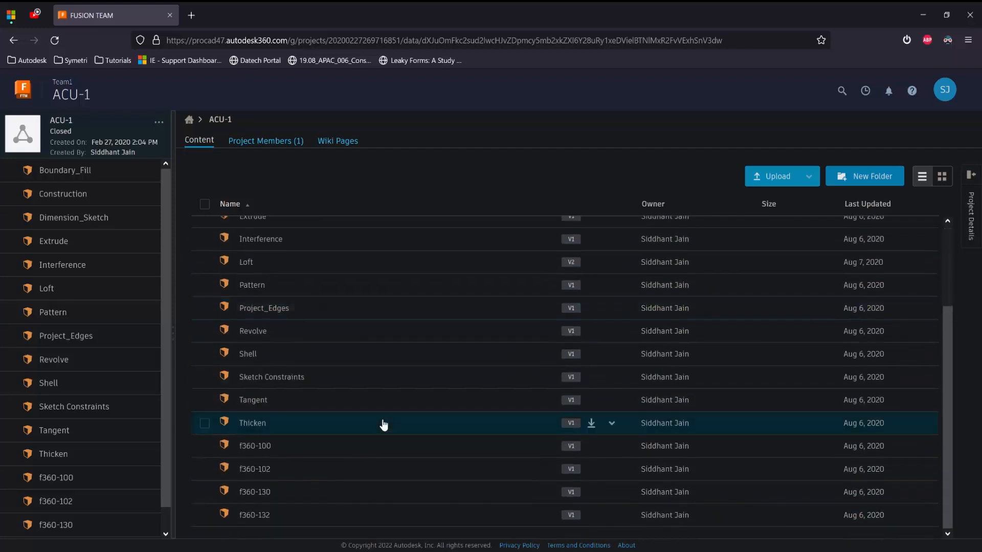
scroll(384, 425, "up", 3)
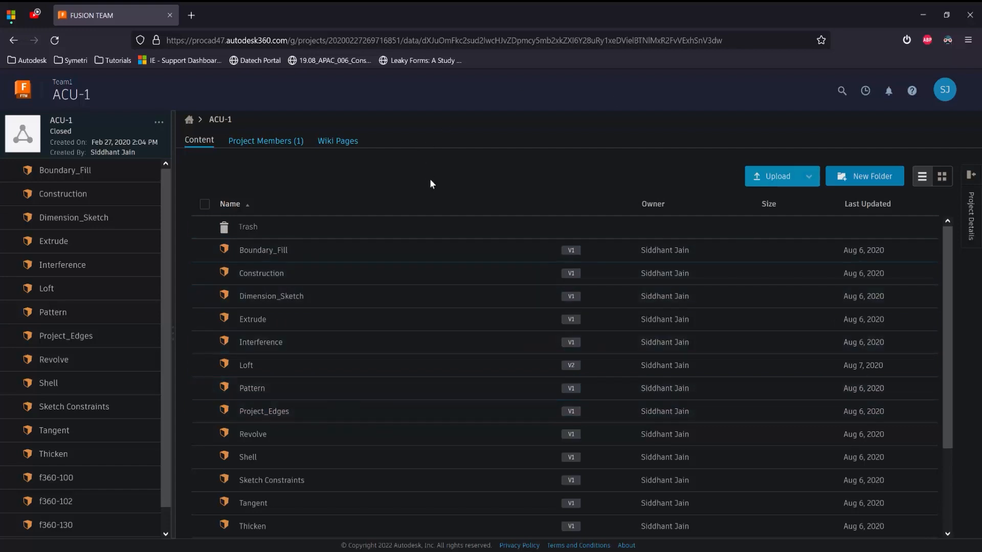
Show the ACU-1 project members, review the role choices for inviting someone with Editor selected, and cancel the invitation.
left_click(296, 146)
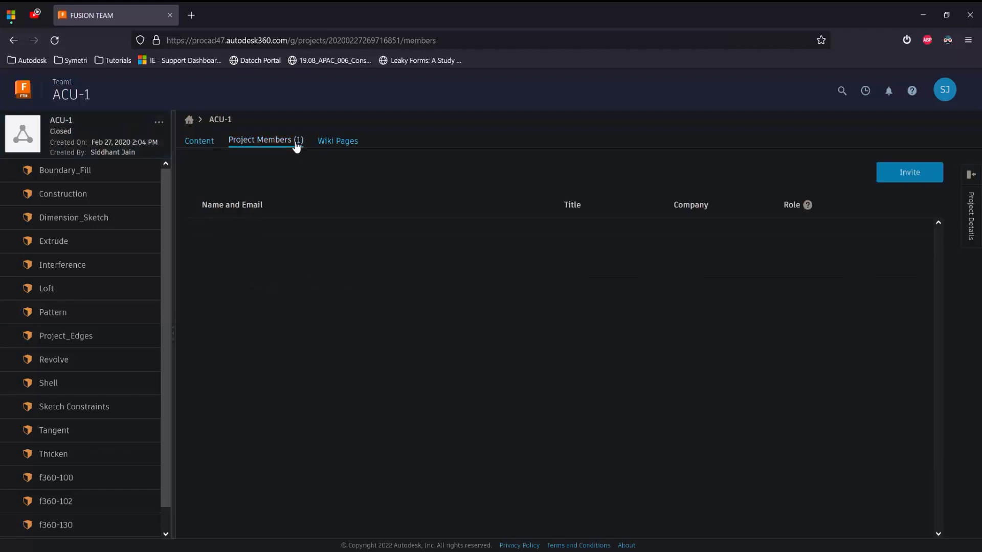
left_click(925, 178)
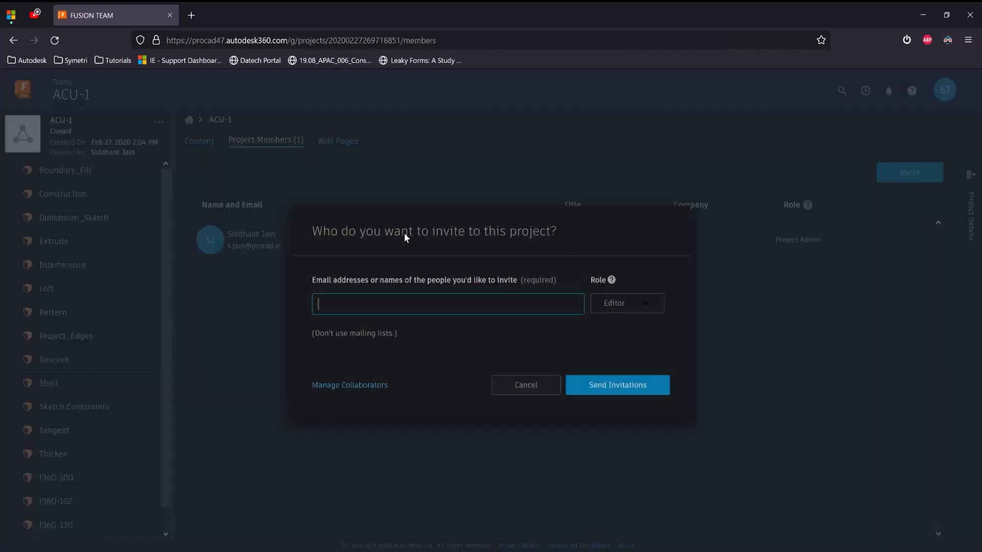
left_click(630, 304)
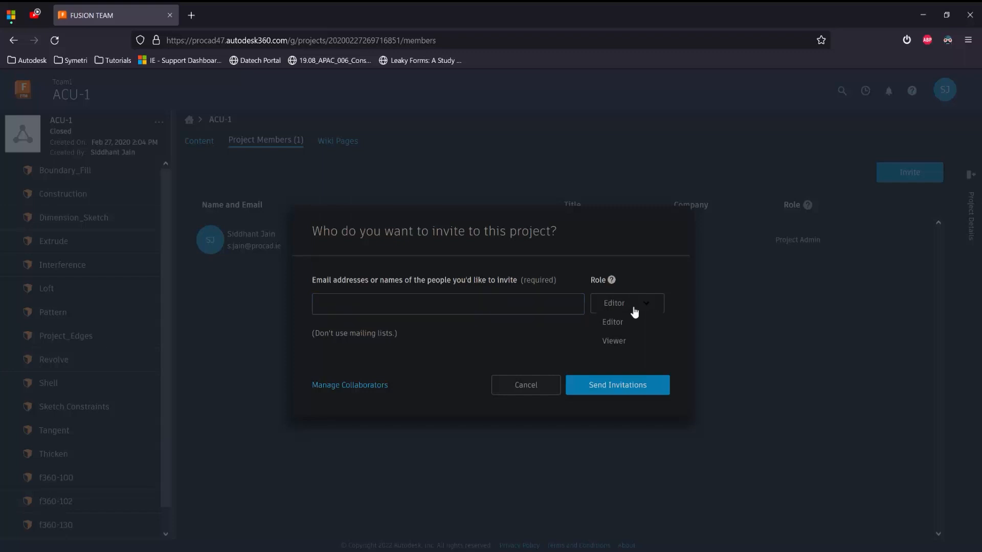
left_click(613, 322)
left_click(517, 386)
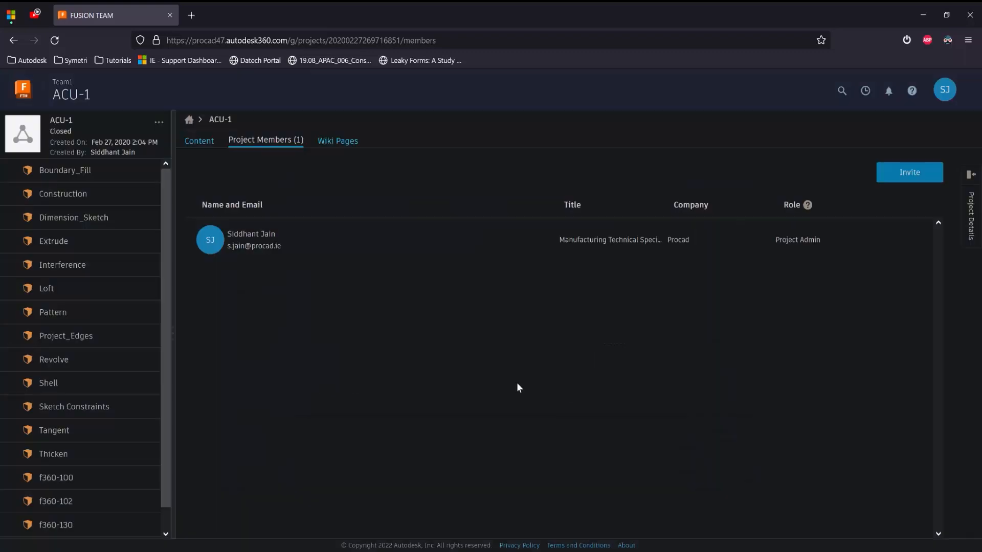
Return to the project's contents, look at the designs as thumbnails and switch back to the list layout.
left_click(200, 147)
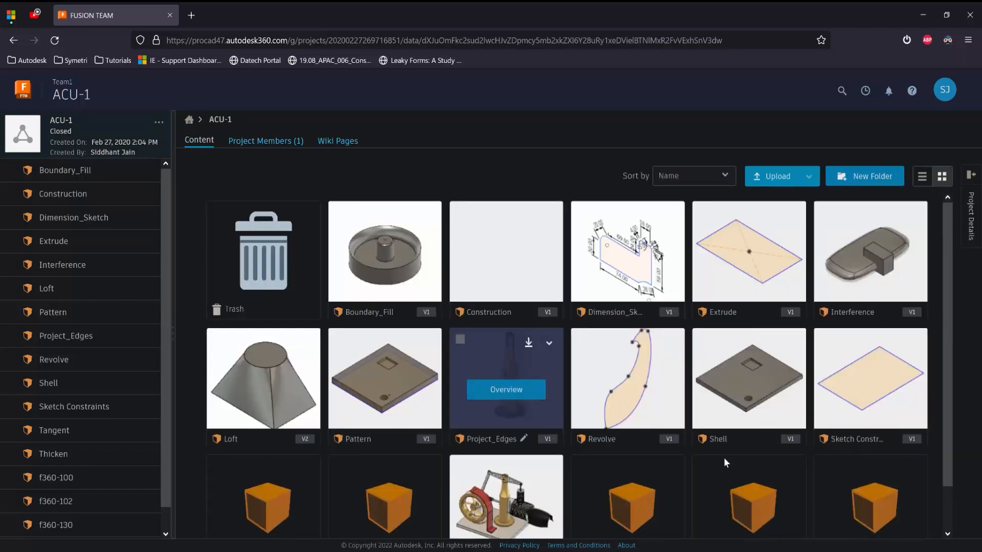
left_click(922, 180)
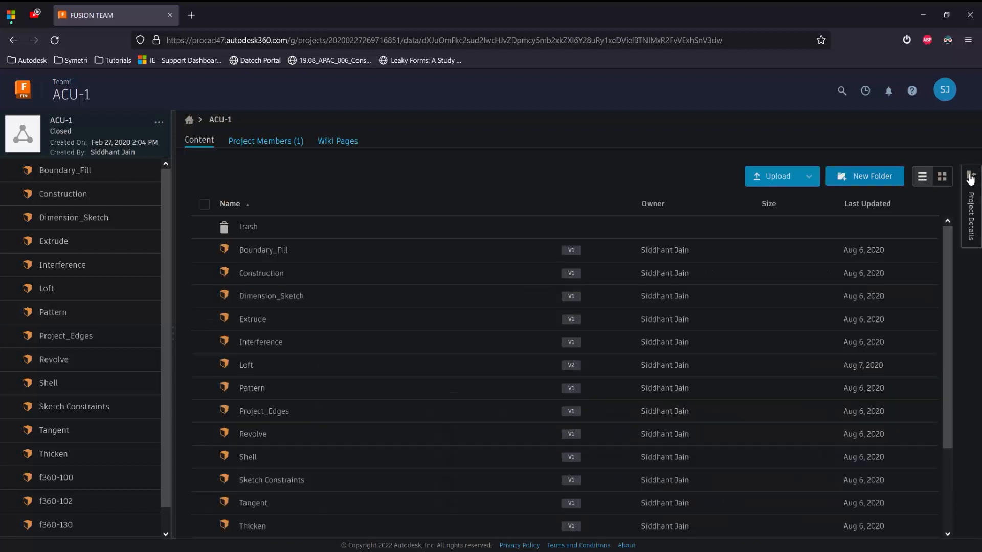